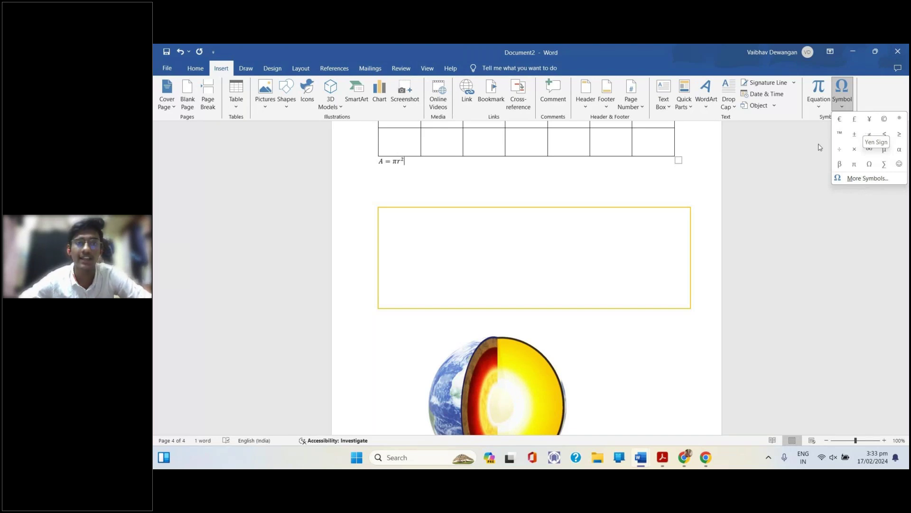
Scroll through Document2 to review the table, equation, text box and Earth picture
scroll(550, 223, "up", 1)
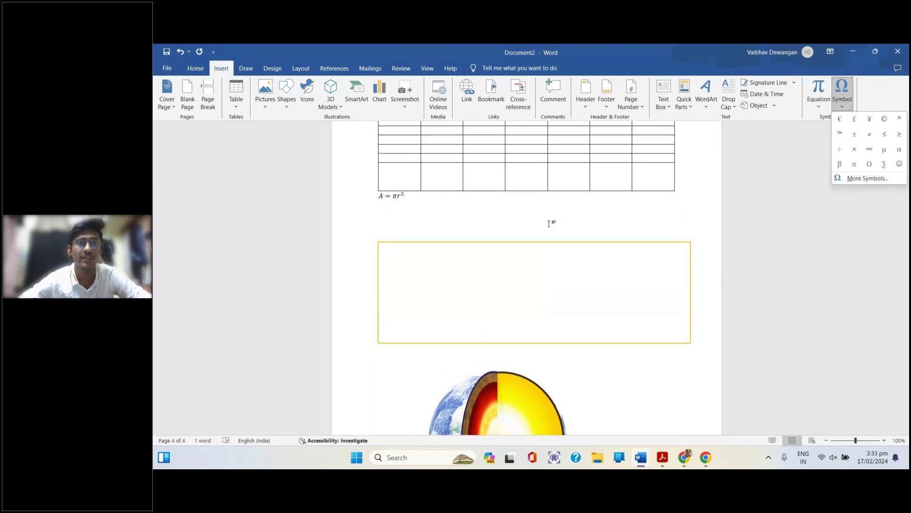
scroll(549, 223, "down", 10)
scroll(549, 223, "up", 3)
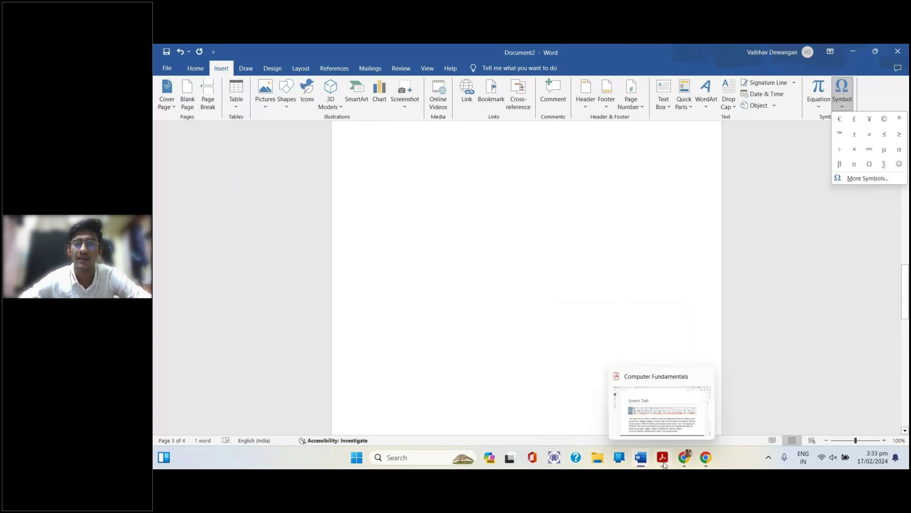
Bring up the Computer Fundamentals PDF at its Draw Tab page, selecting then deselecting 'Office 365'
left_click(679, 416)
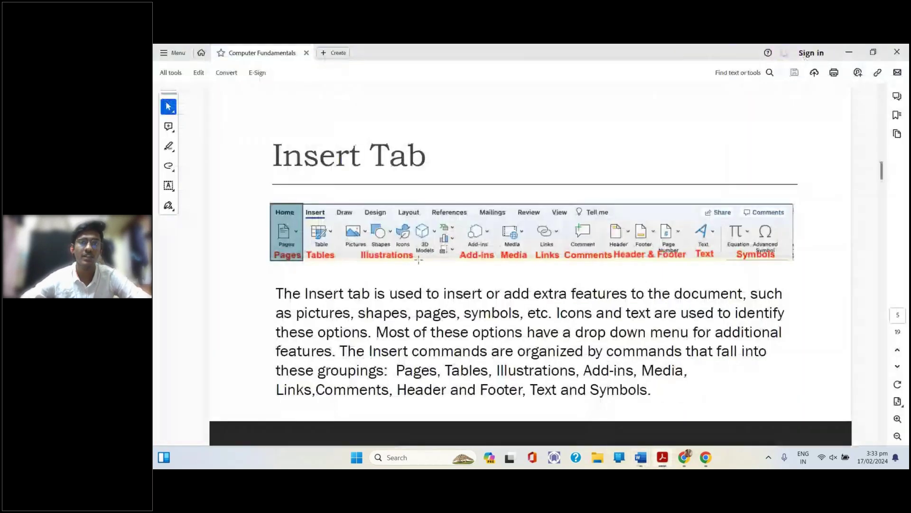
scroll(418, 259, "down", 1)
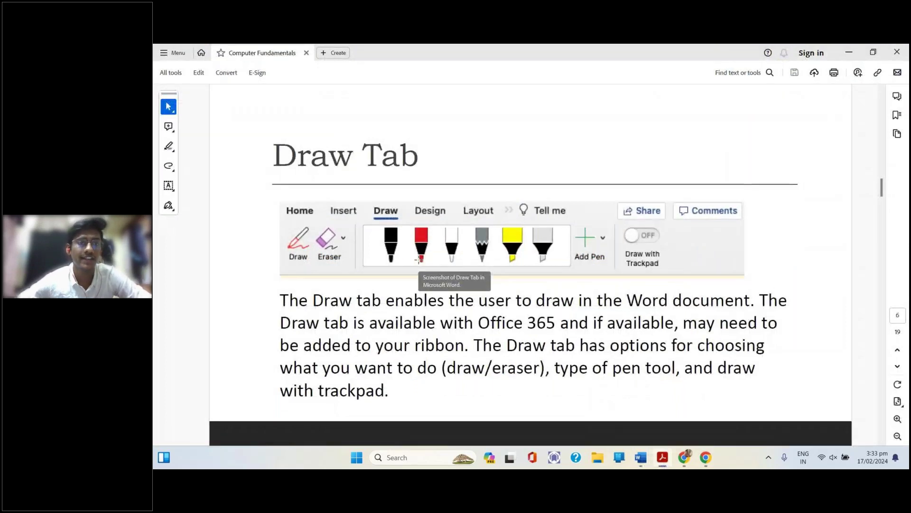
scroll(418, 258, "up", 1)
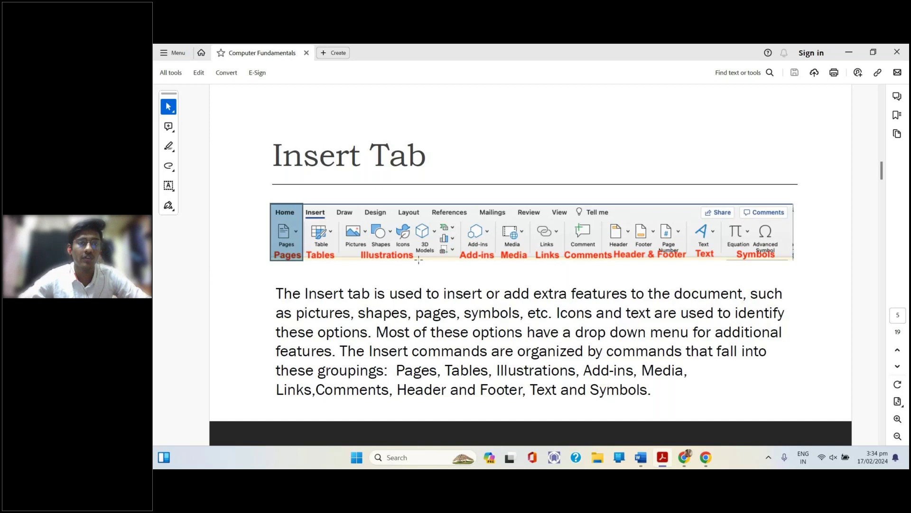
scroll(419, 259, "down", 3)
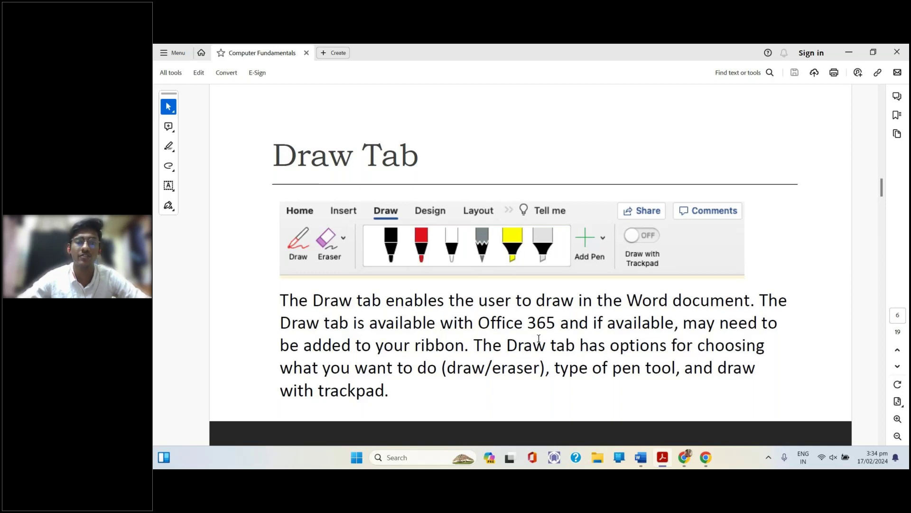
left_click_drag(479, 322, 555, 324)
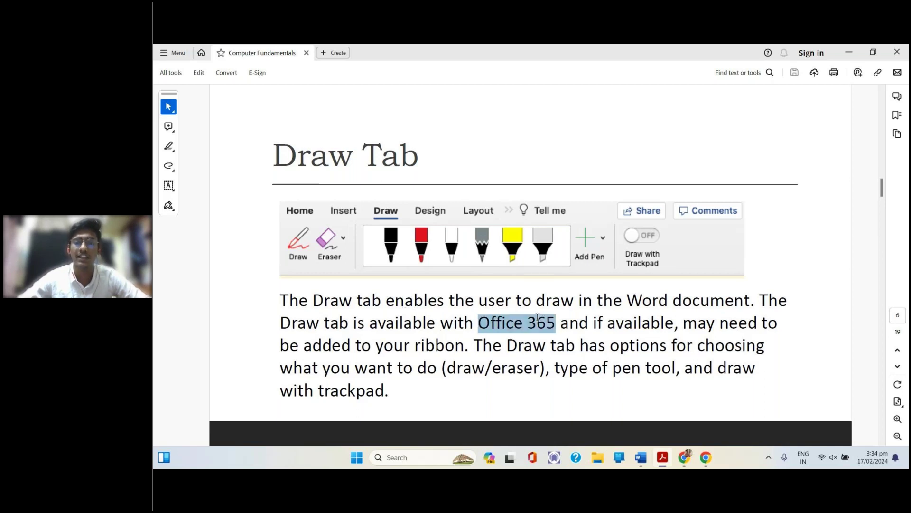
left_click(604, 323)
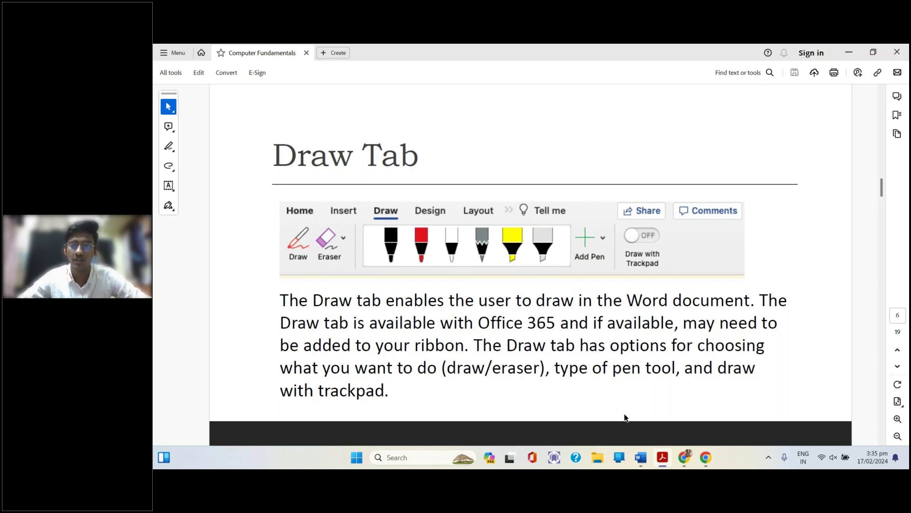
Bring the Document2 window back to the front
mouse_move(642, 458)
left_click(640, 409)
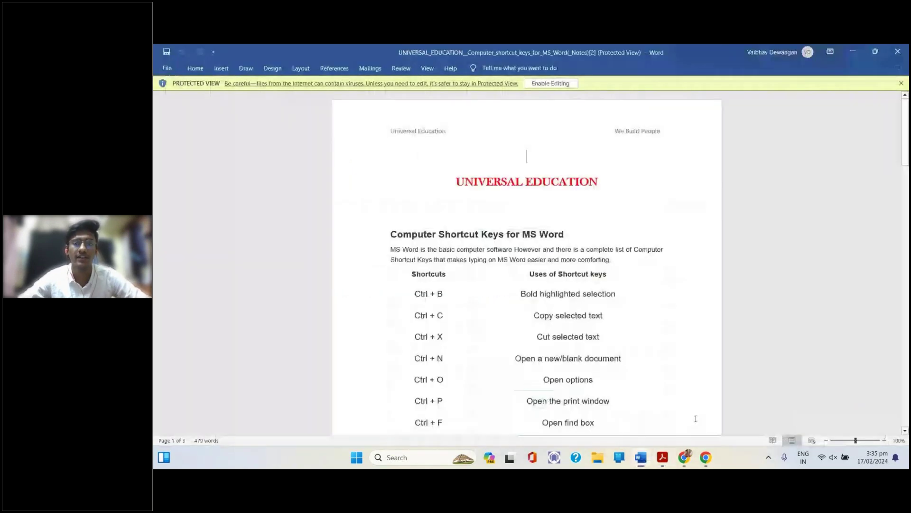
mouse_move(641, 457)
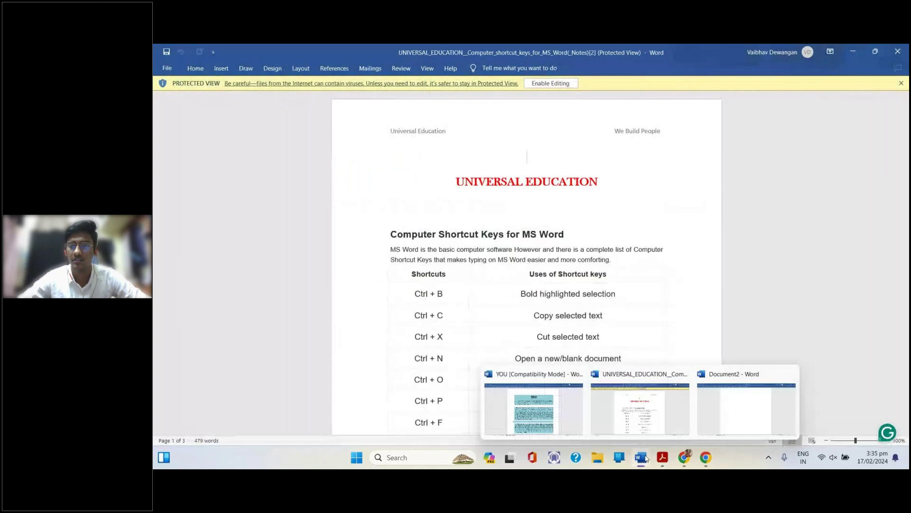
left_click(706, 417)
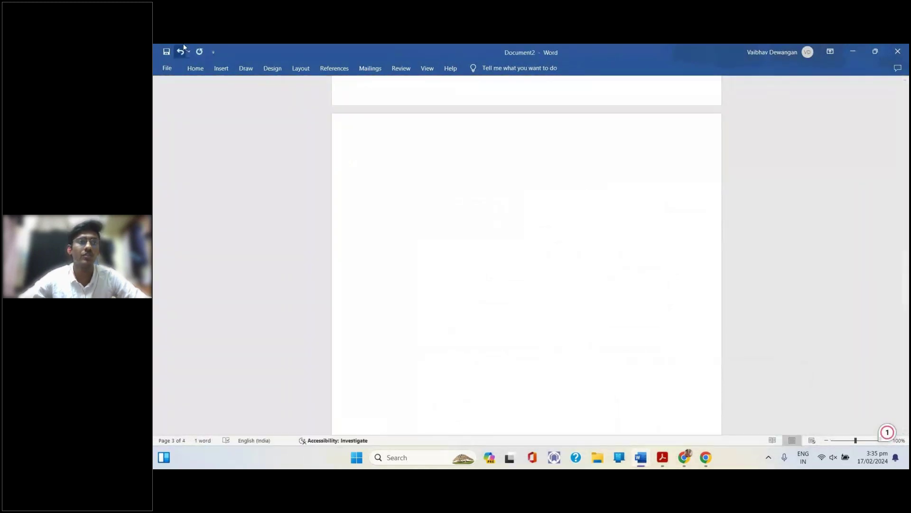
Draw a wavy black ink stroke down page 2 with the black pen
left_click(247, 69)
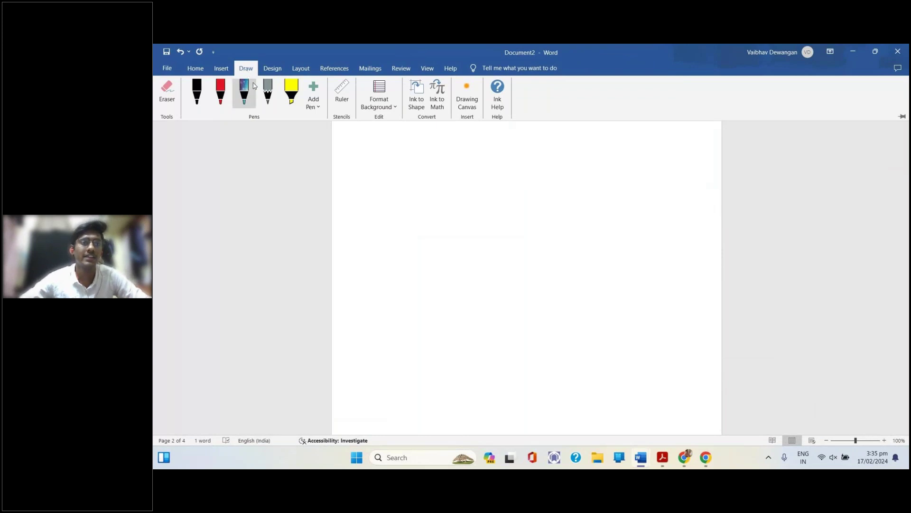
left_click(197, 92)
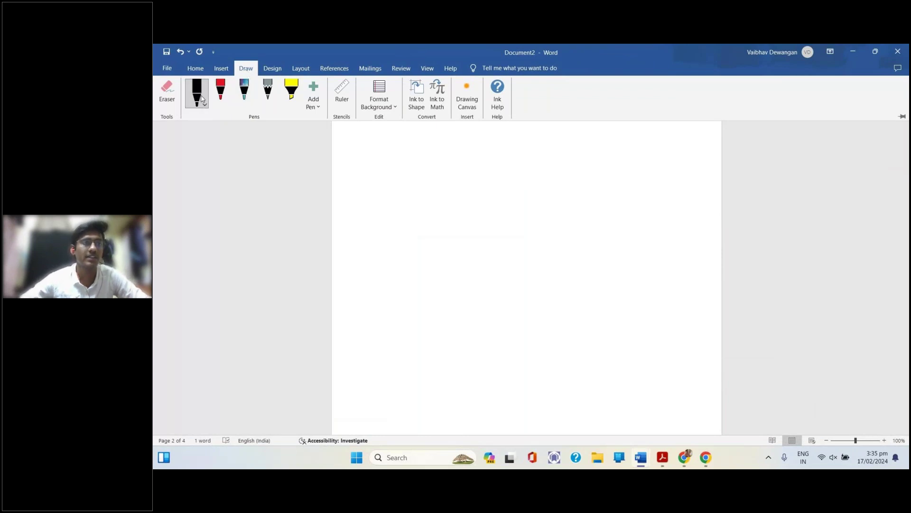
mouse_move(409, 181)
left_mouse_down()
mouse_move(435, 167)
mouse_move(477, 185)
mouse_move(528, 186)
mouse_move(569, 359)
left_mouse_up()
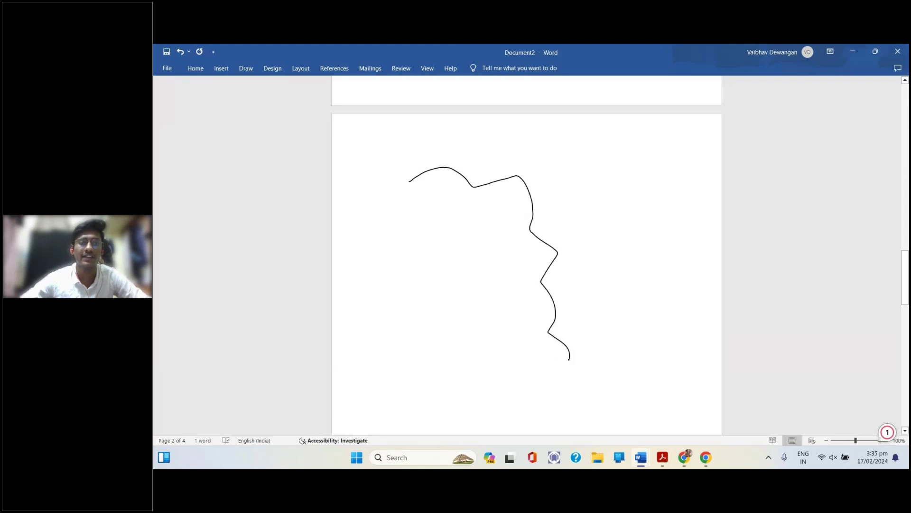
Erase the black ink stroke with the Eraser, leaving the page blank
left_click(251, 71)
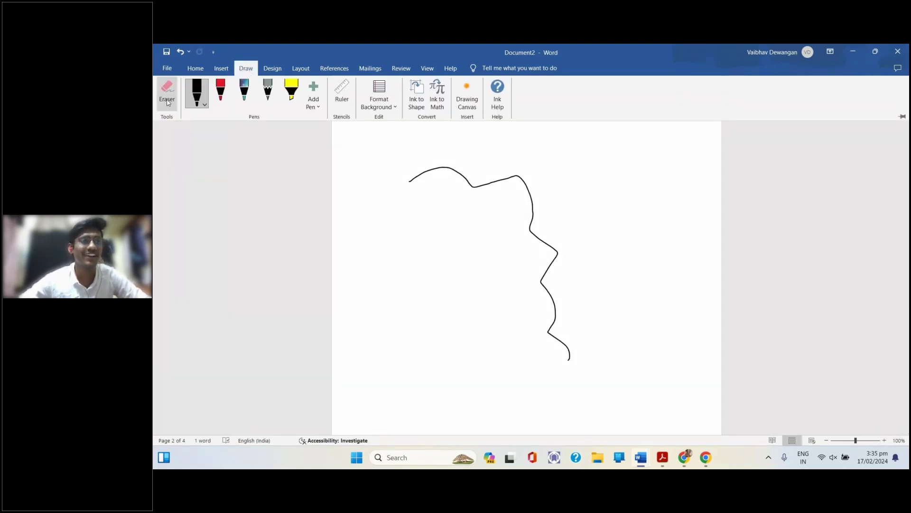
left_click(167, 93)
left_click(533, 201)
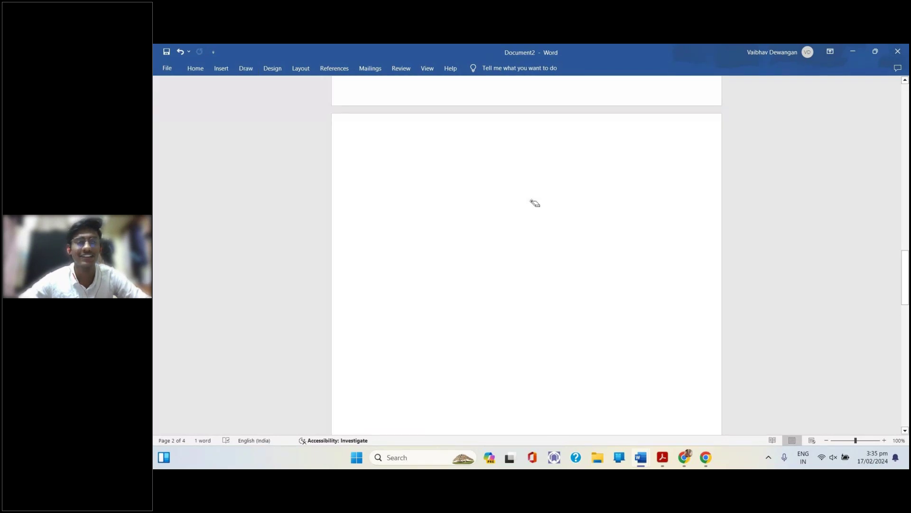
left_click(246, 69)
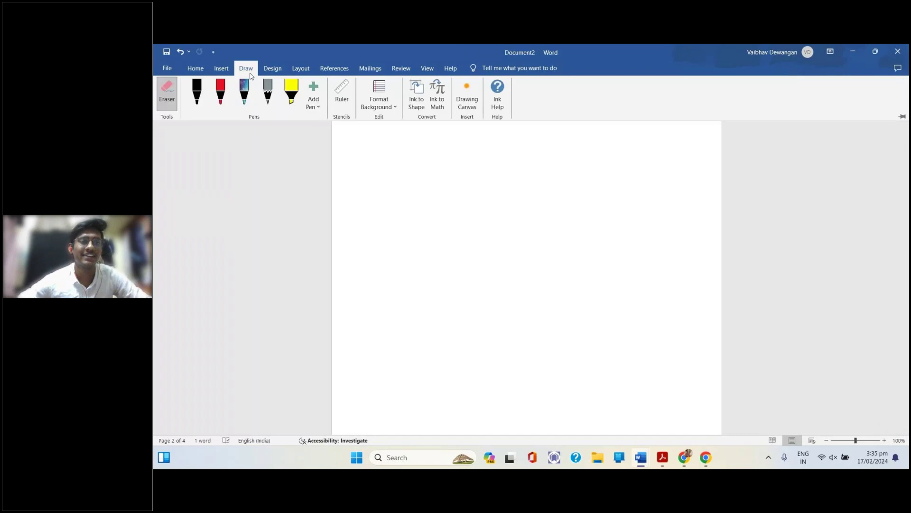
Draw two yellow highlighter strokes across the top of page 2, the lower one bent
left_click(295, 93)
left_click(360, 163)
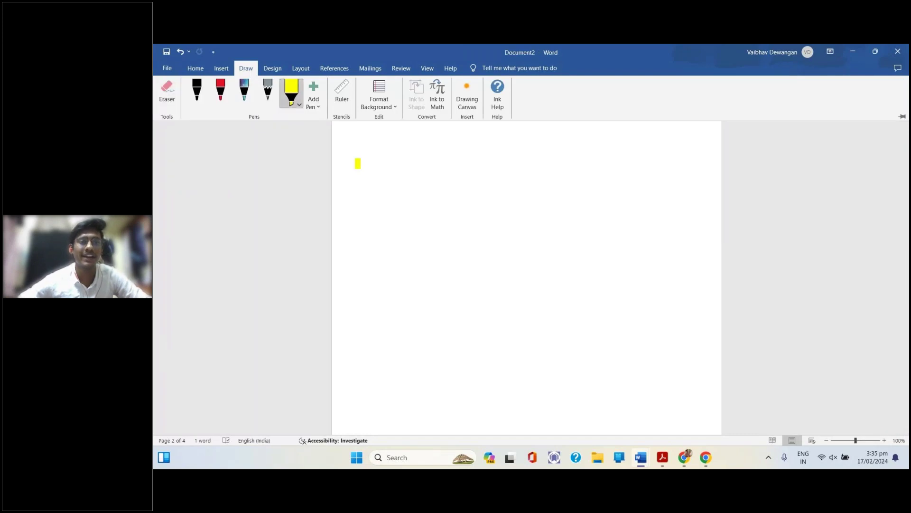
left_click_drag(360, 164, 466, 164)
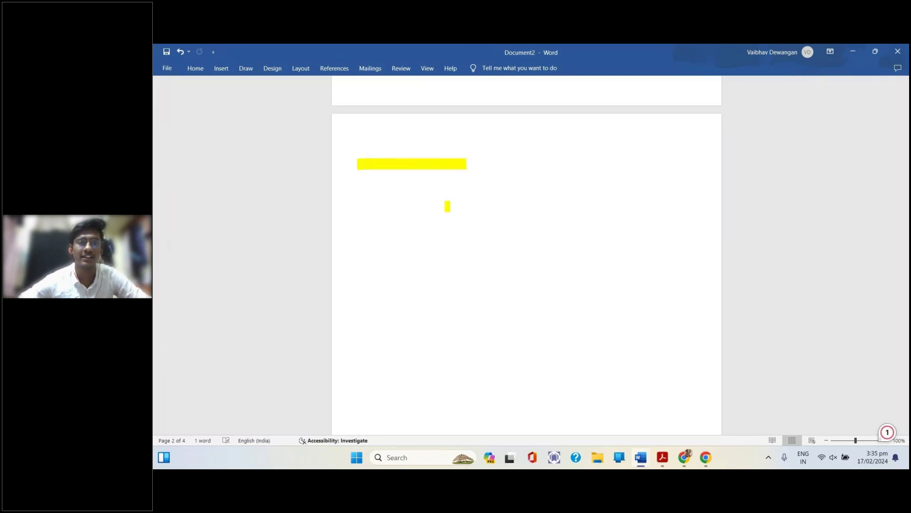
mouse_move(405, 202)
left_mouse_down()
mouse_move(443, 229)
mouse_move(444, 240)
mouse_move(479, 202)
mouse_move(597, 199)
left_mouse_up()
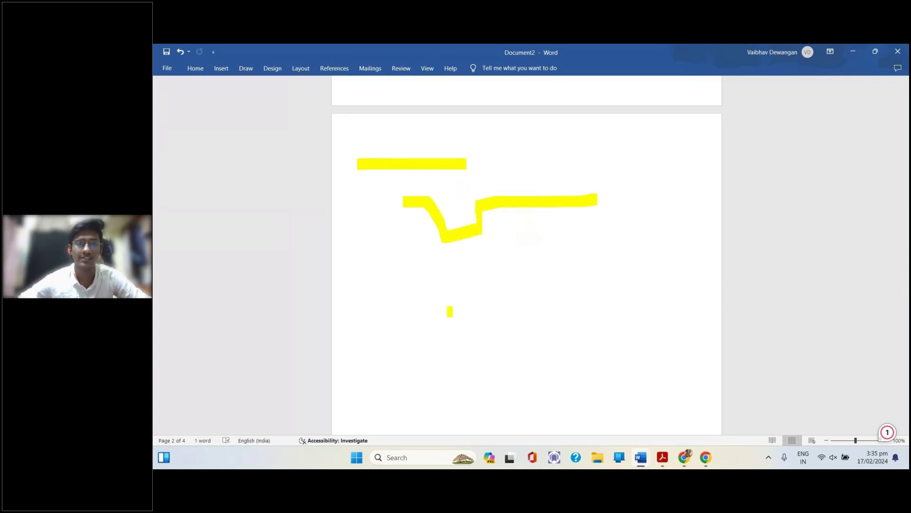
Write the letters CS in yellow highlighter below the strokes
mouse_move(466, 295)
left_mouse_down()
mouse_move(449, 295)
mouse_move(413, 346)
mouse_move(448, 390)
mouse_move(478, 391)
left_mouse_up()
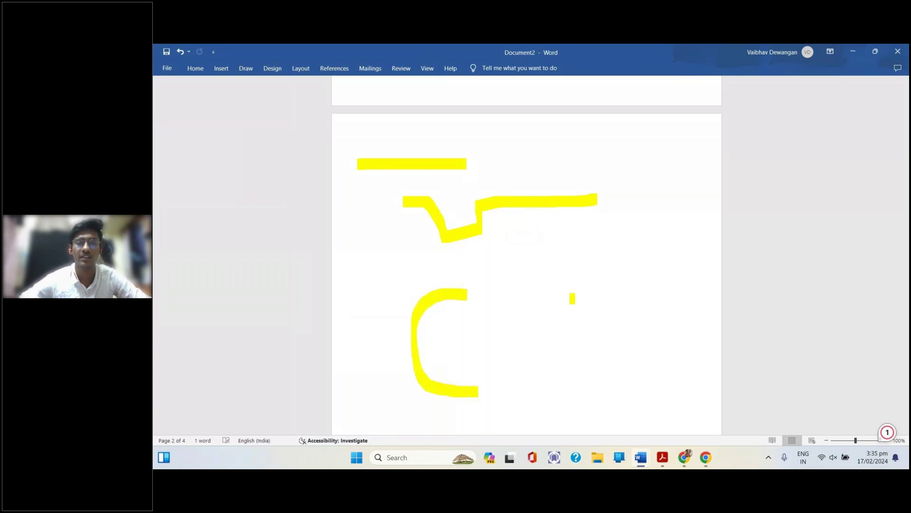
mouse_move(567, 298)
left_mouse_down()
mouse_move(523, 299)
mouse_move(534, 338)
mouse_move(570, 380)
mouse_move(528, 390)
left_mouse_up()
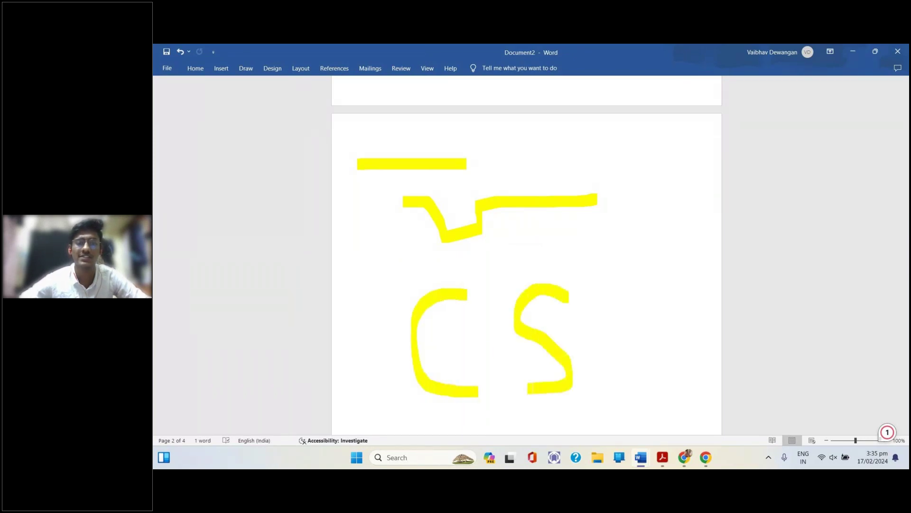
left_click(246, 70)
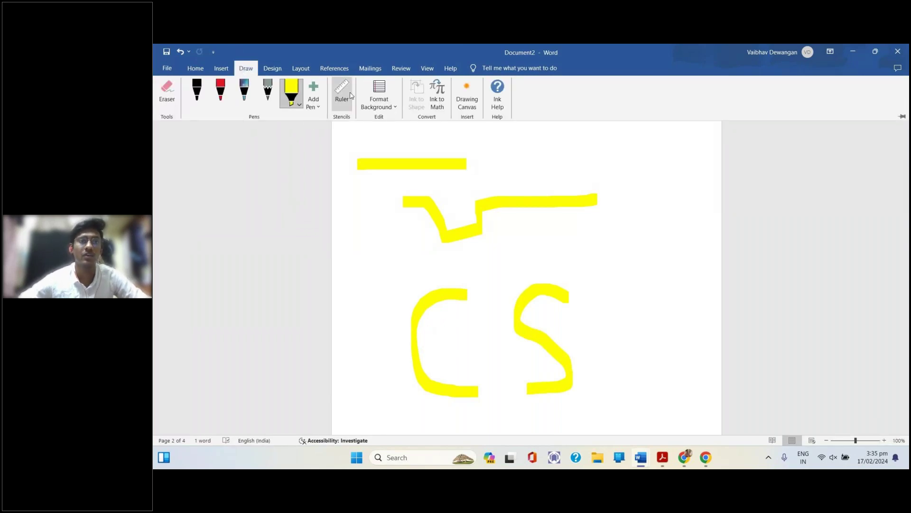
Apply a Grid Lines page background, then switch it to the finest grid
left_click(377, 106)
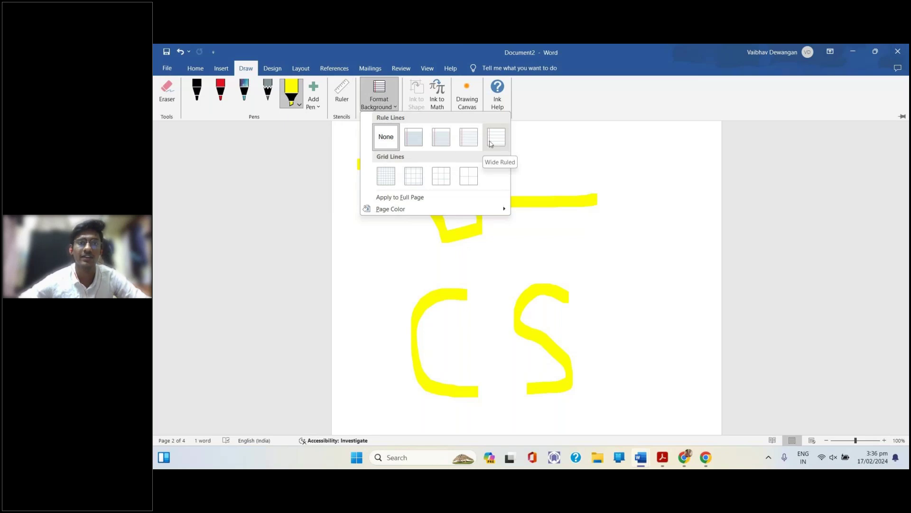
left_click(441, 175)
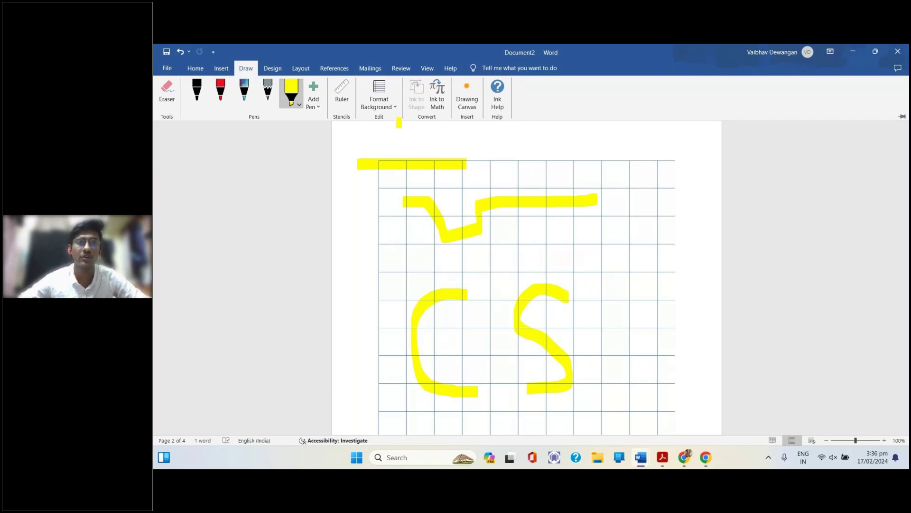
left_click(379, 98)
left_click(387, 177)
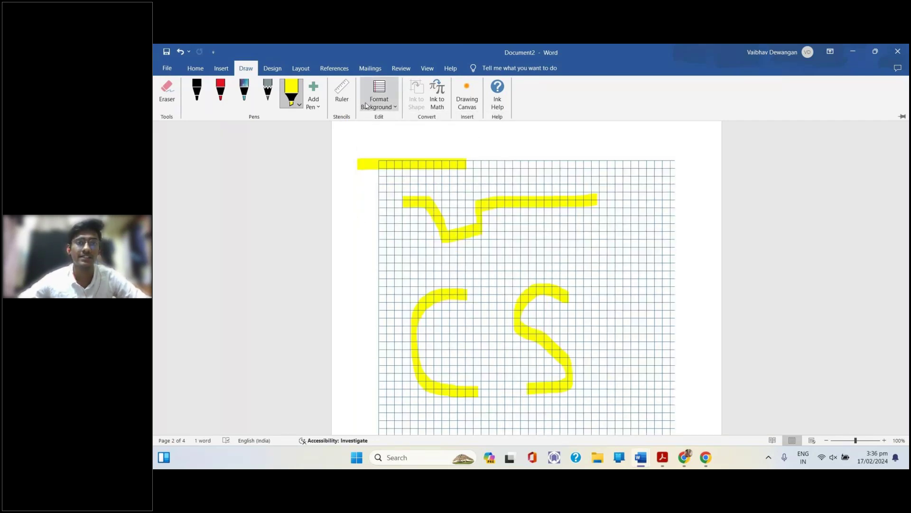
left_click(384, 107)
left_click(444, 143)
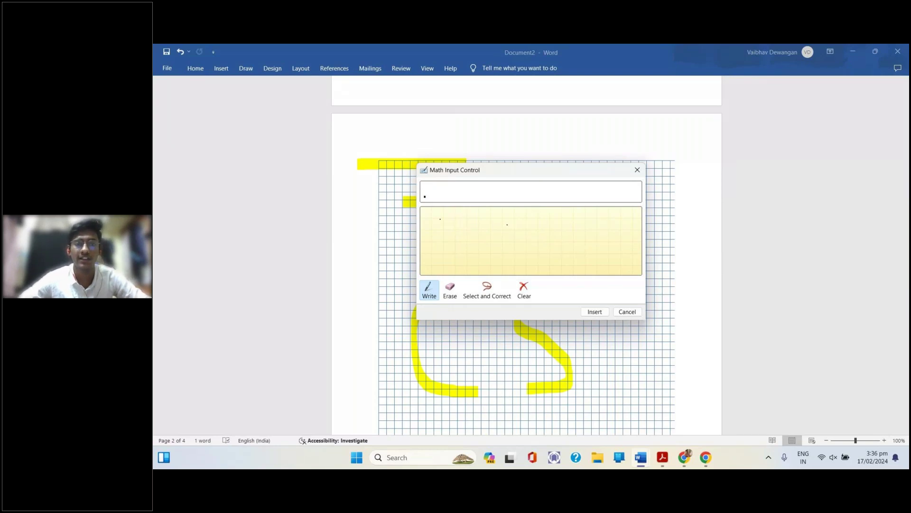
mouse_move(436, 231)
left_mouse_down()
mouse_move(452, 239)
mouse_move(445, 247)
mouse_move(461, 260)
mouse_move(444, 266)
mouse_move(512, 261)
left_mouse_up()
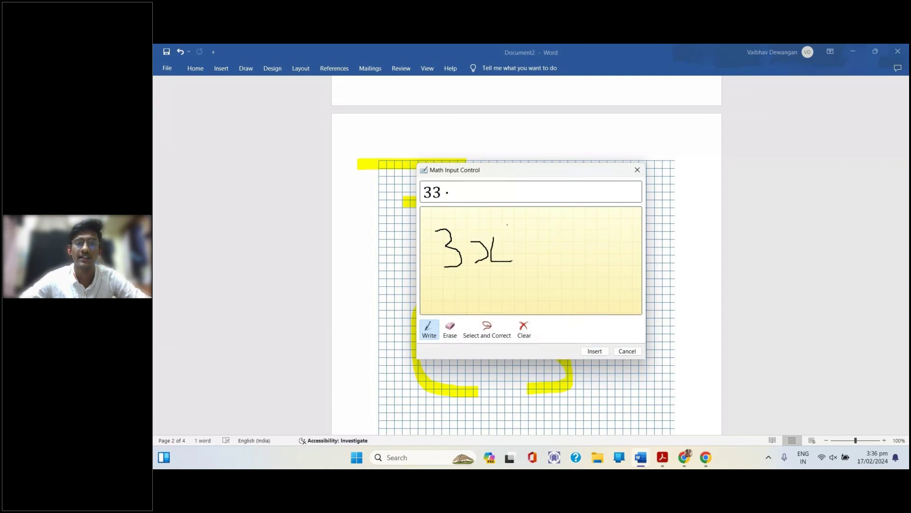
left_click_drag(504, 227, 519, 233)
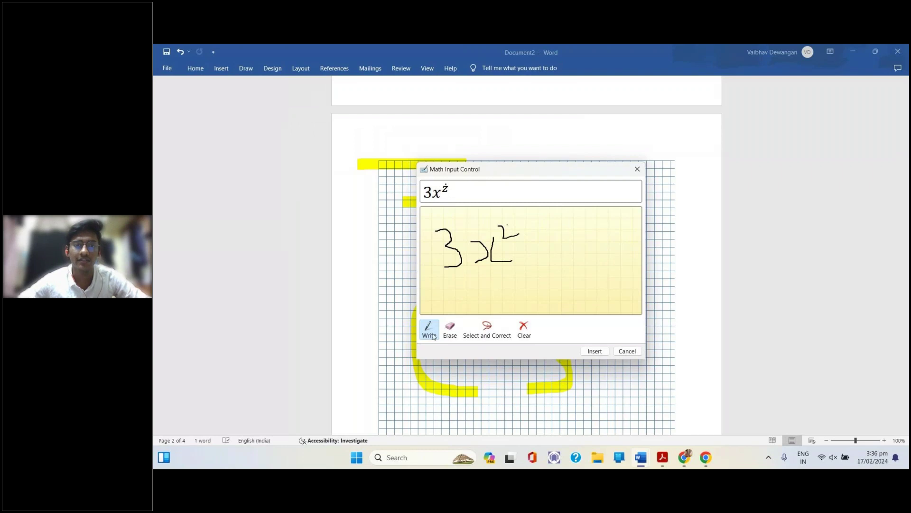
left_click(483, 334)
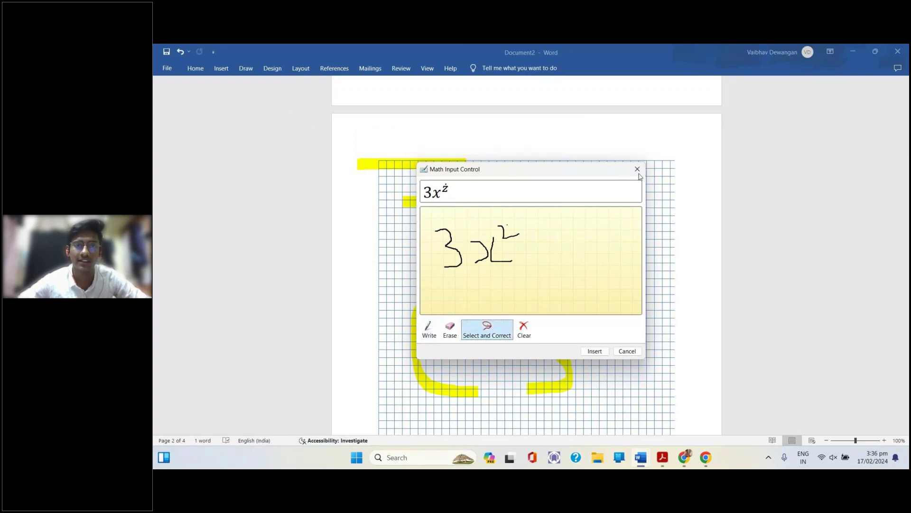
left_click(632, 173)
scroll(496, 221, "up", 3)
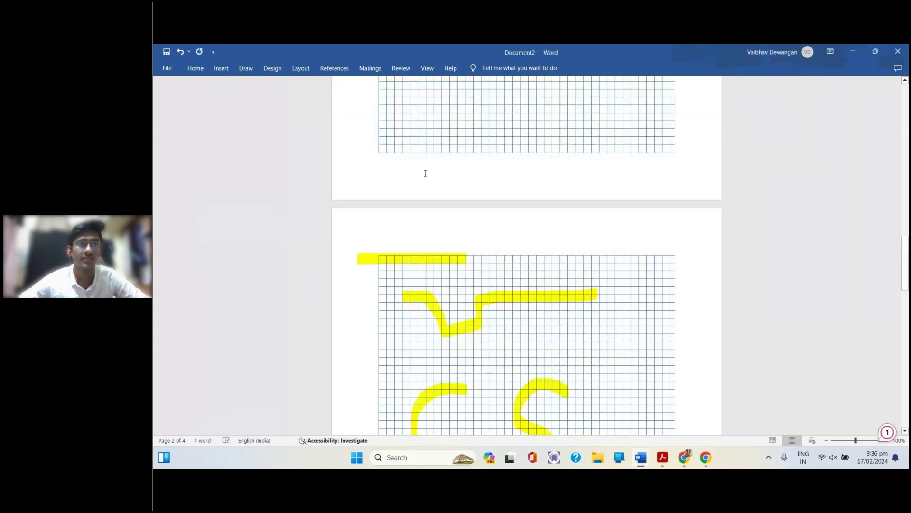
Confirm the finest grid background at the page top, then return to the Acrobat PDF
left_click(254, 67)
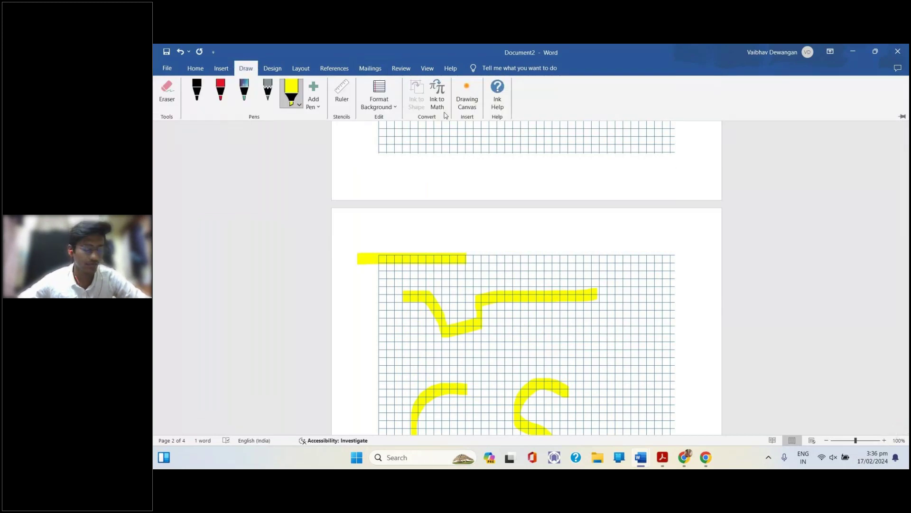
scroll(673, 311, "up", 5)
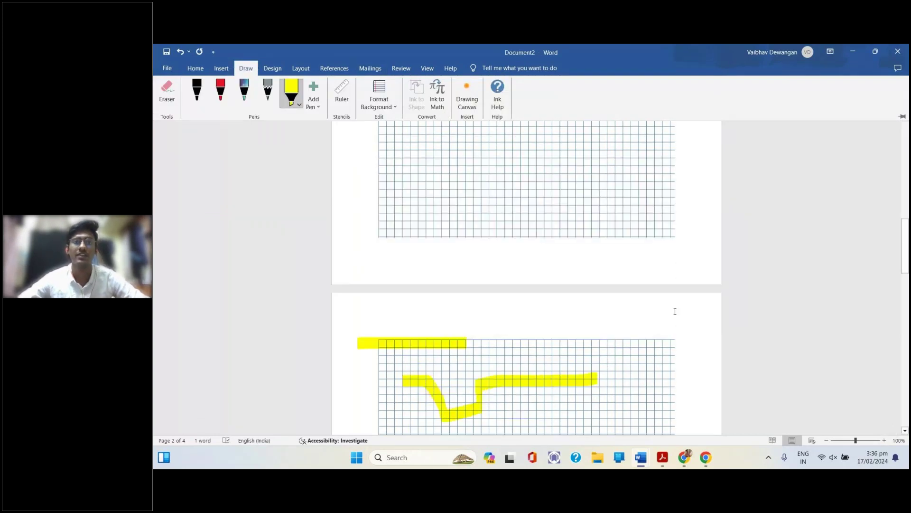
scroll(673, 311, "up", 2)
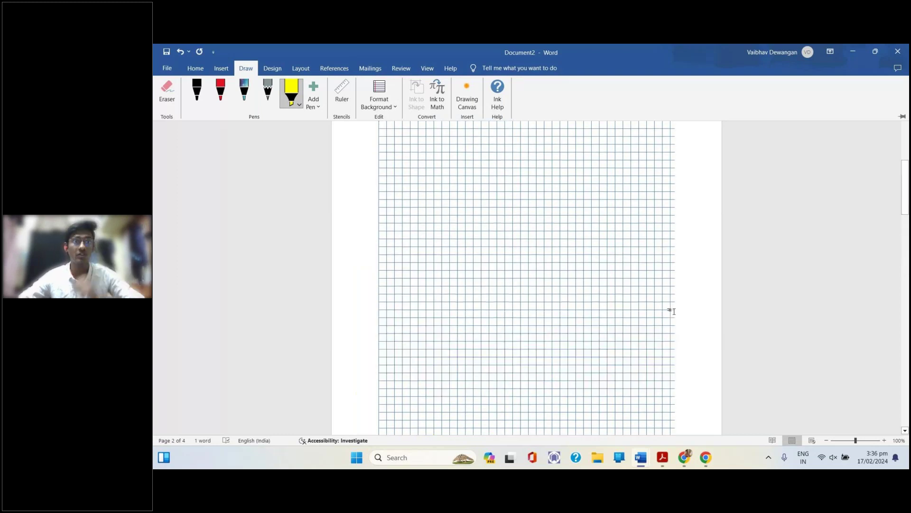
scroll(673, 311, "up", 3)
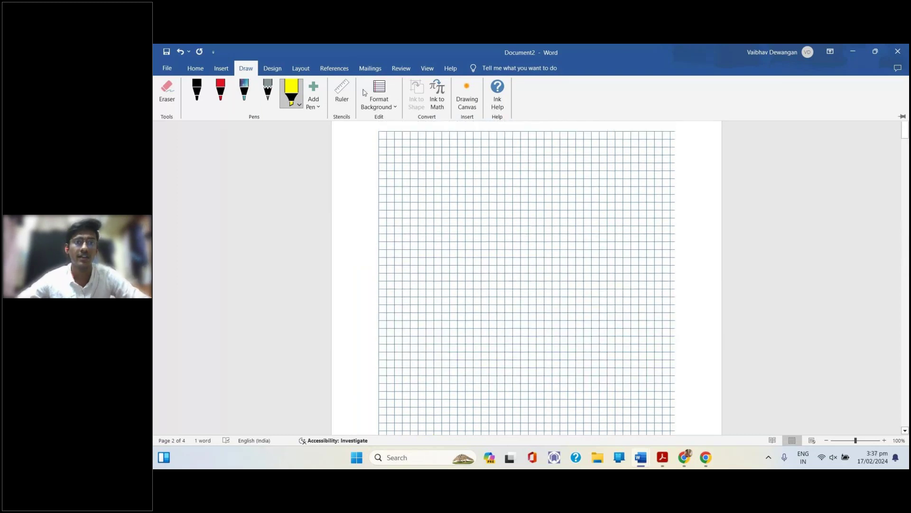
left_click(380, 97)
left_click(397, 177)
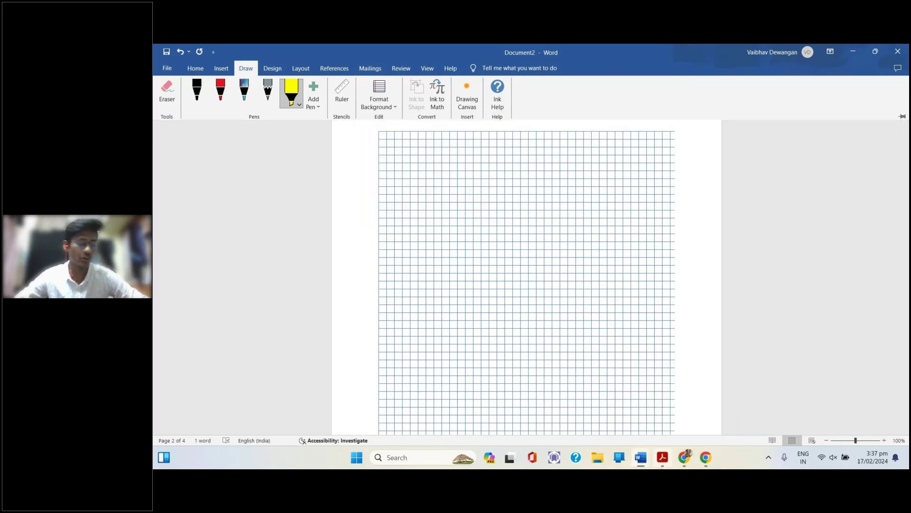
key("alt+Tab")
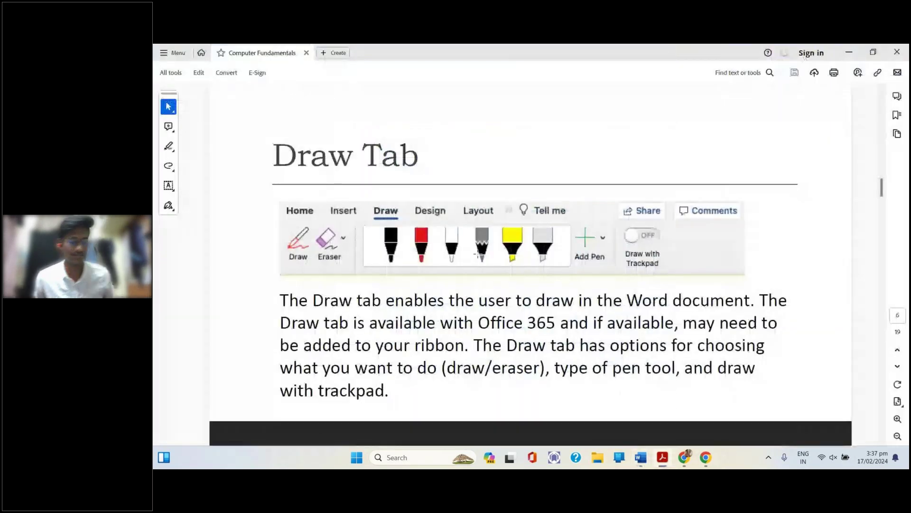
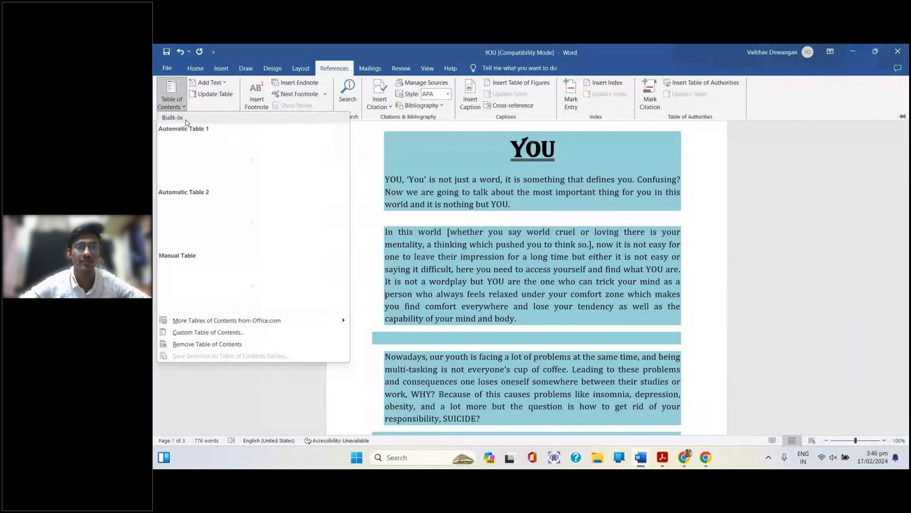
Insert Automatic Table 1 into the YOU essay, then undo the insertion
left_click(194, 147)
left_click(532, 277)
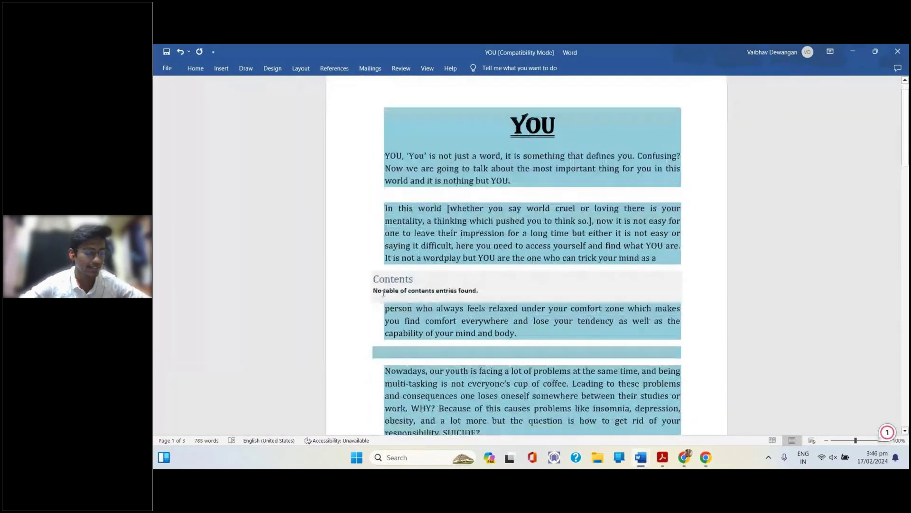
scroll(382, 293, "down", 2)
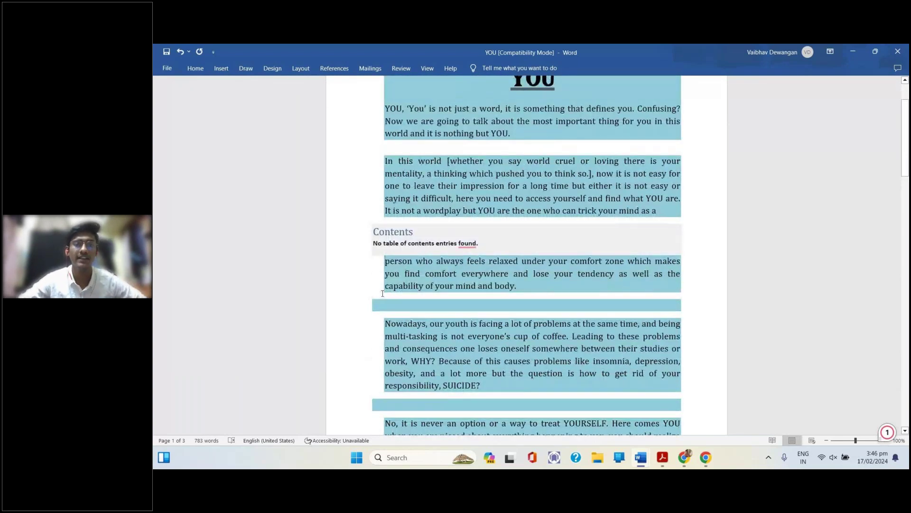
left_click(468, 243)
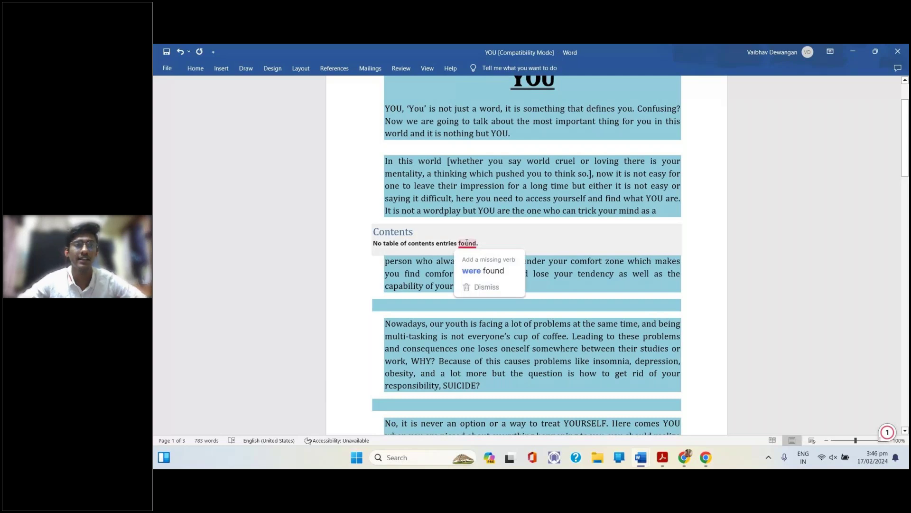
key("ctrl+z")
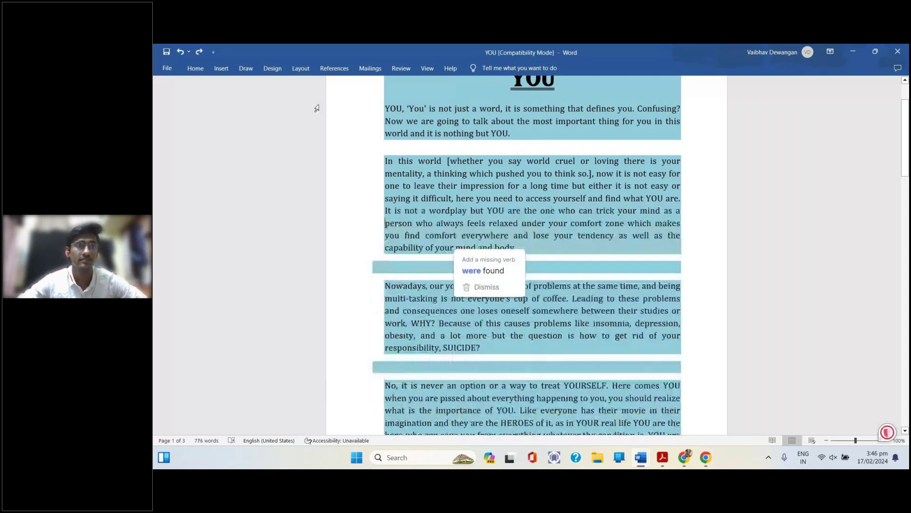
Browse the References Table of Contents gallery twice without inserting any style
left_click(334, 67)
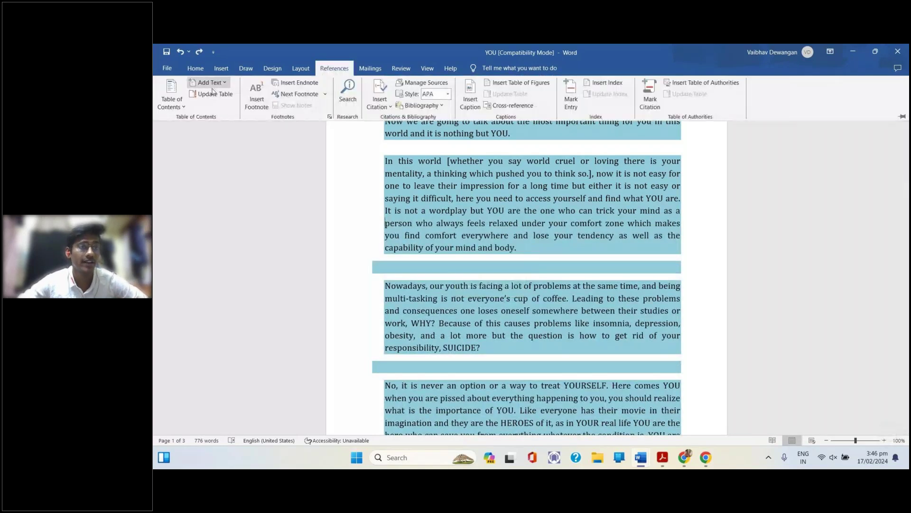
left_click(184, 101)
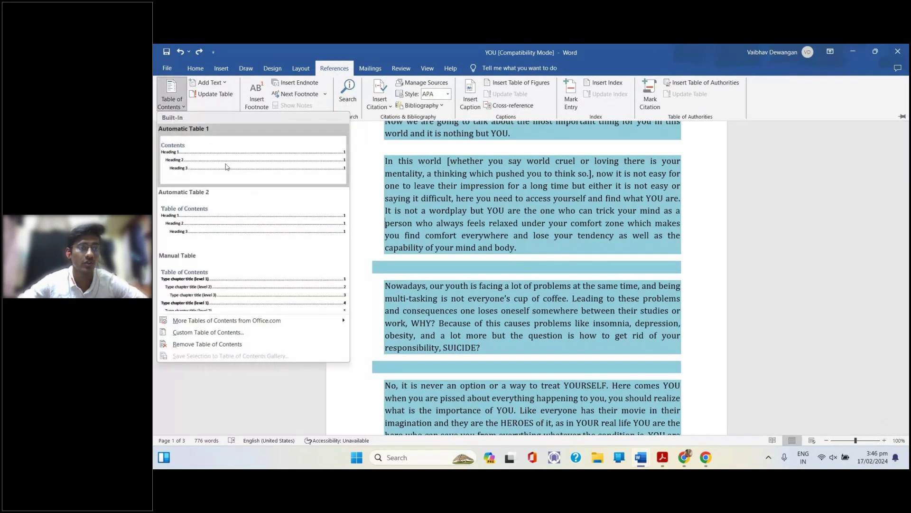
left_click(700, 294)
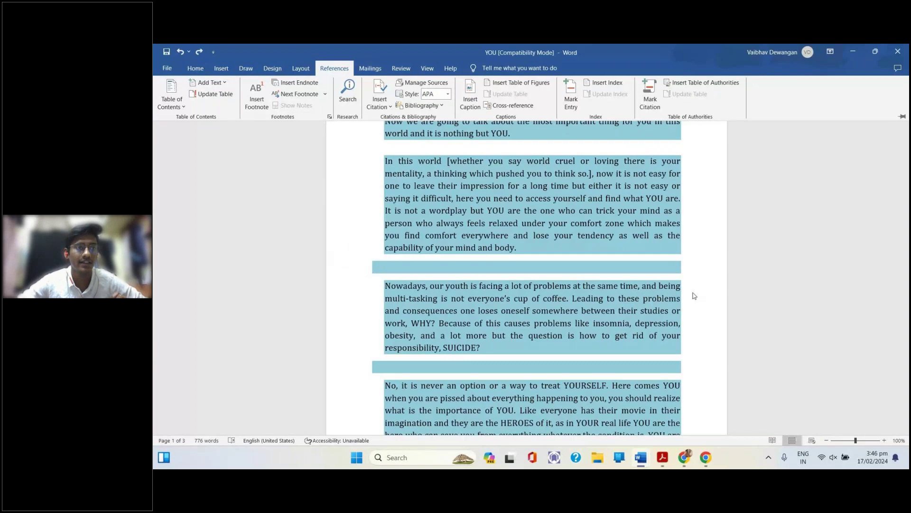
left_click(173, 92)
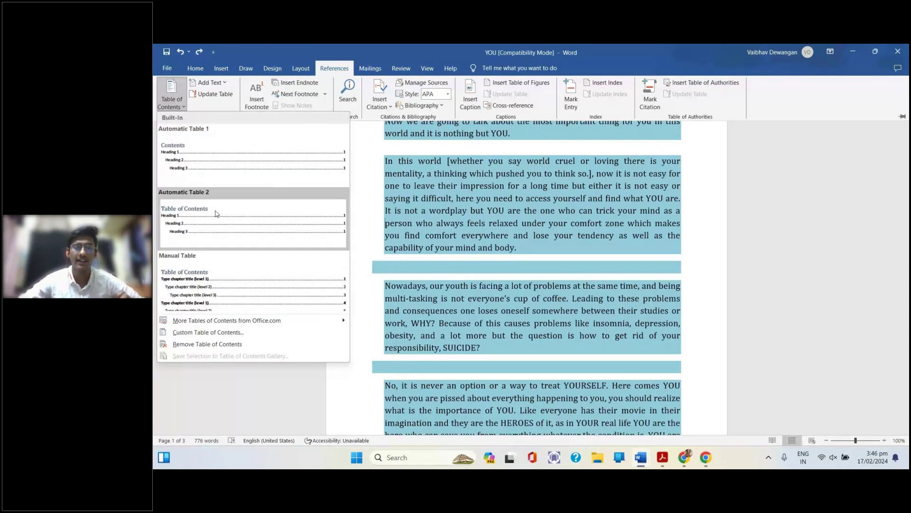
left_click(641, 255)
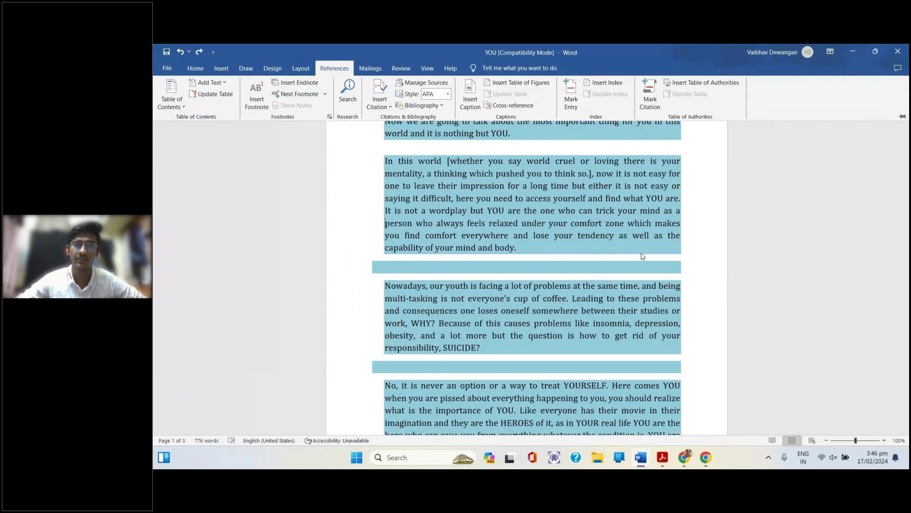
left_click(687, 304)
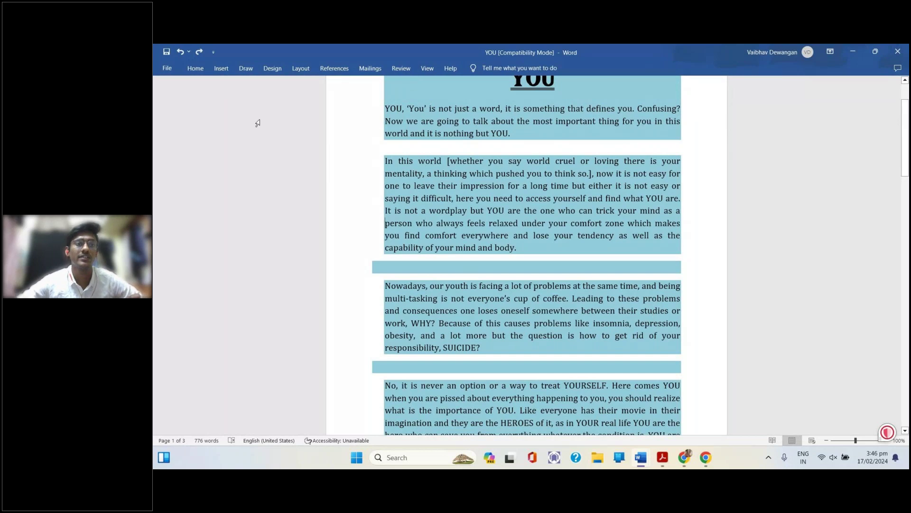
Try Update Table on the essay and dismiss the no-table-to-update message
left_click(344, 74)
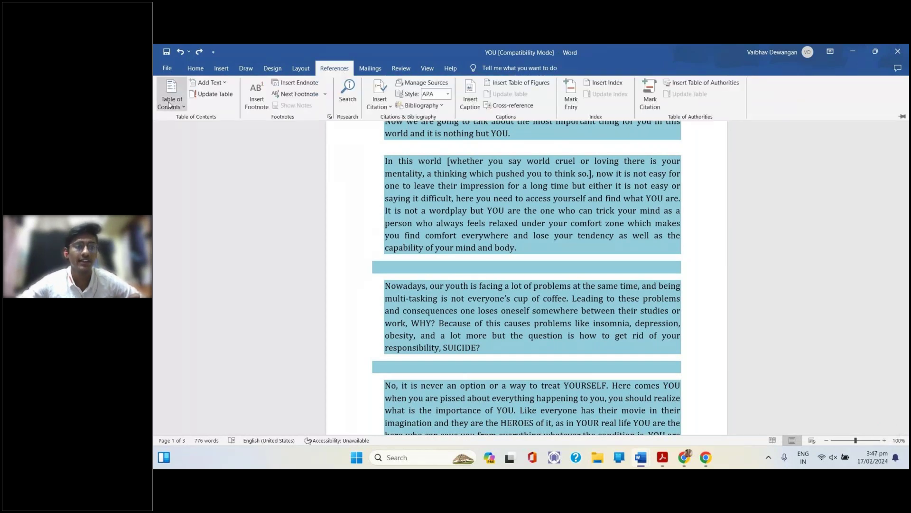
left_click(169, 105)
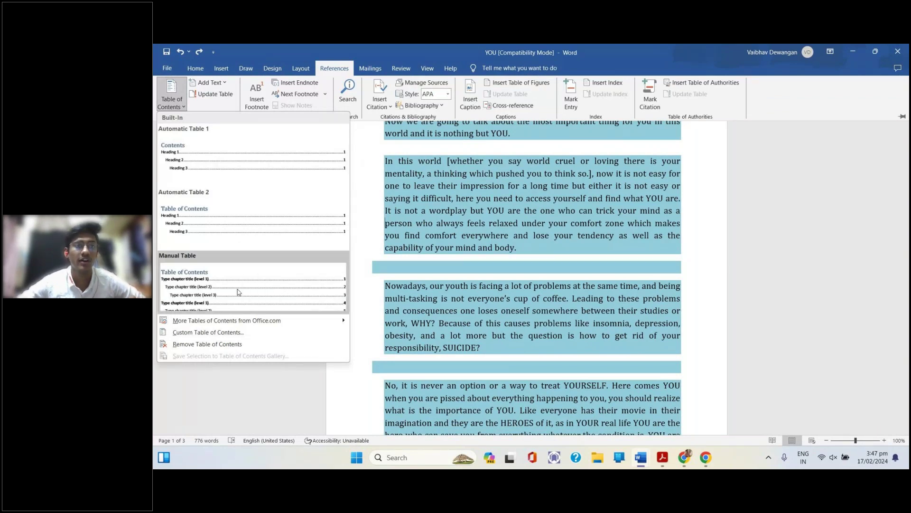
left_click(221, 85)
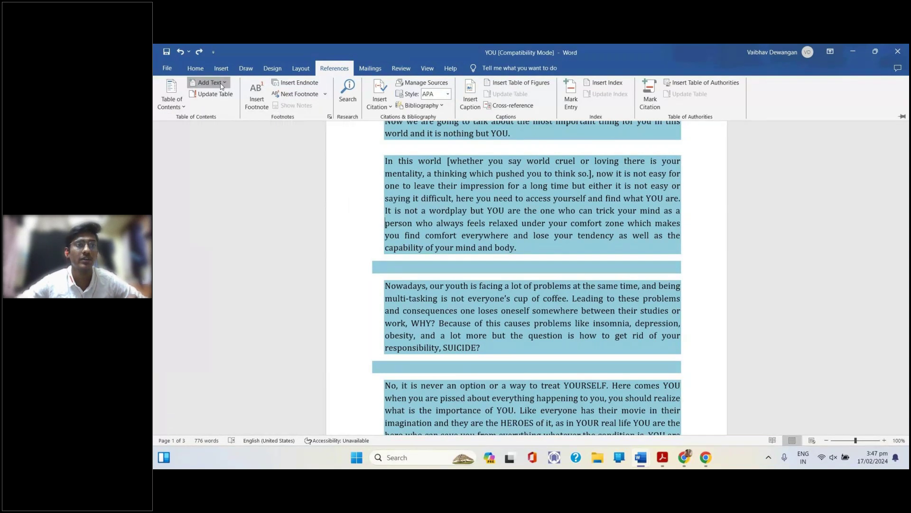
left_click(221, 86)
left_click(219, 108)
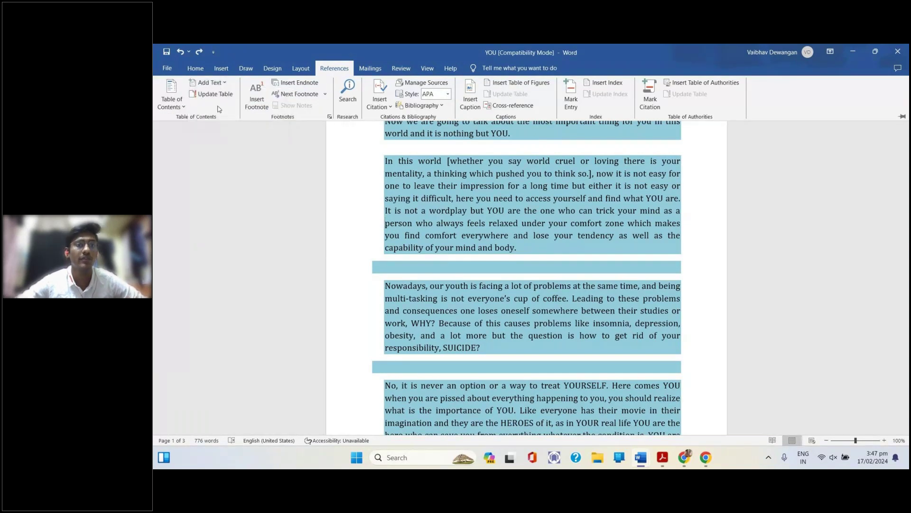
left_click(216, 94)
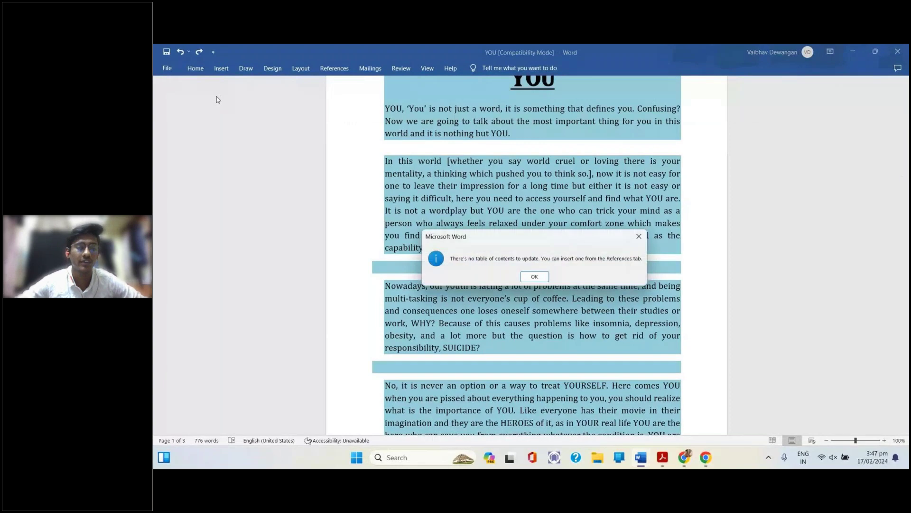
key("Return")
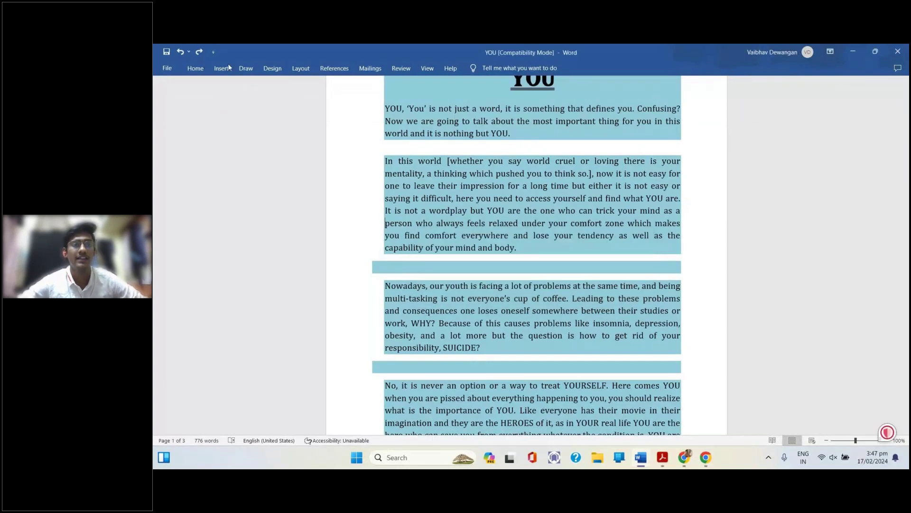
left_click(334, 68)
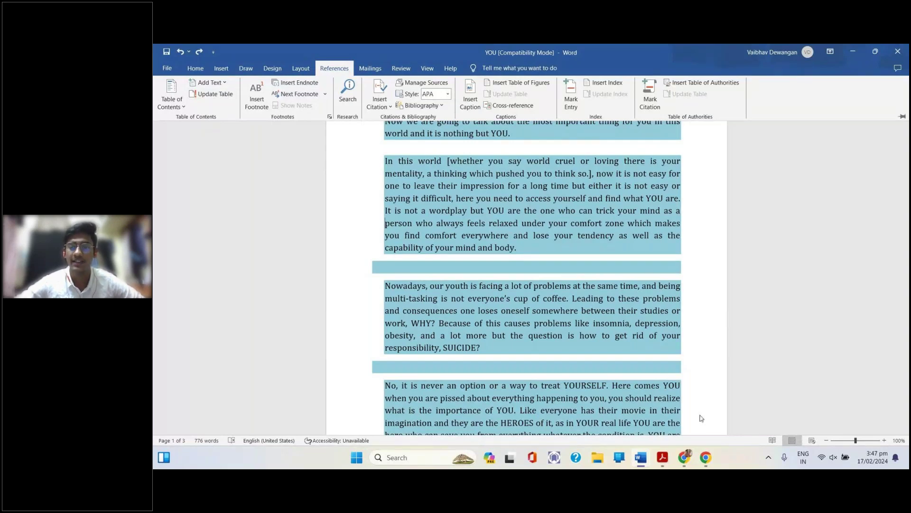
mouse_move(686, 460)
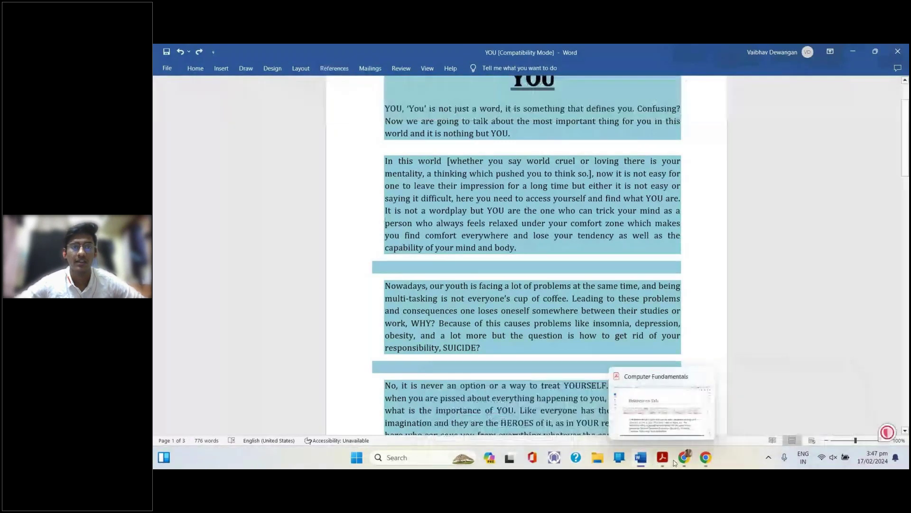
Switch to the Computer Fundamentals PDF in Acrobat to view the Mailings Tab slide
left_click(674, 463)
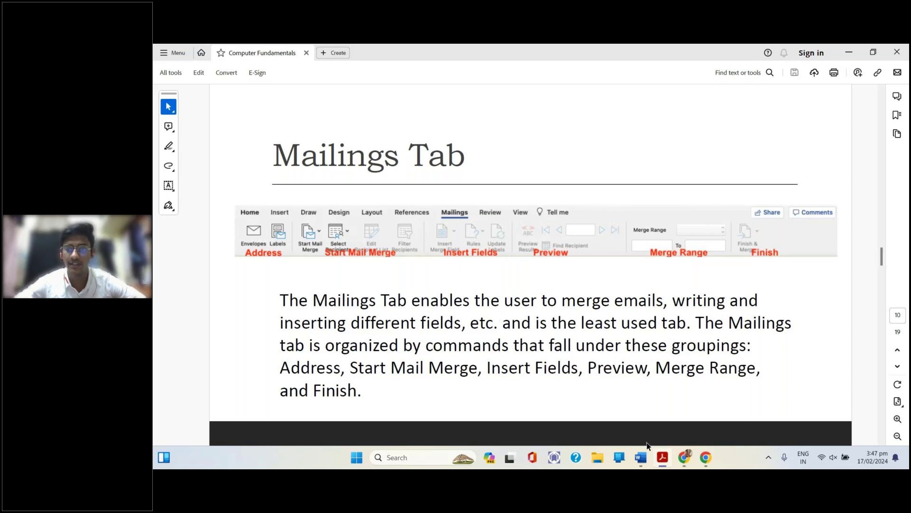
Return to Word's Document3 and undo its empty Contents table
mouse_move(641, 457)
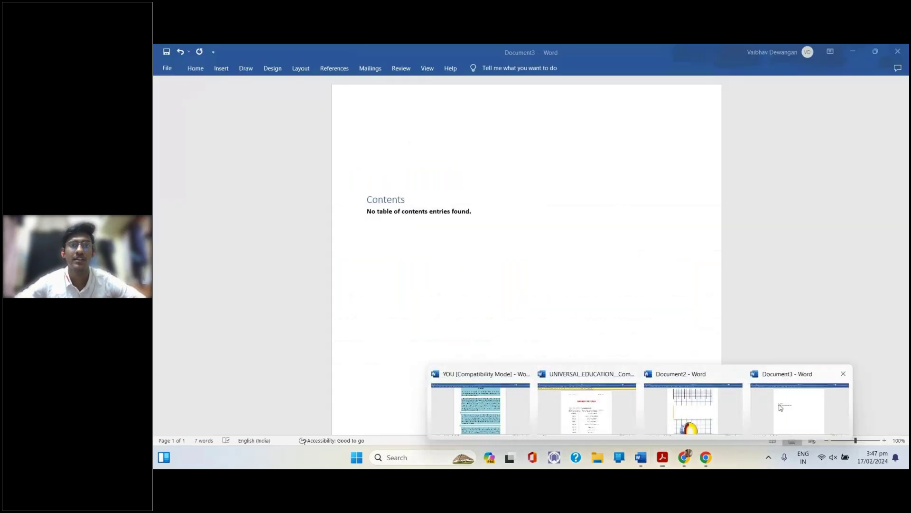
left_click(693, 399)
left_click(381, 66)
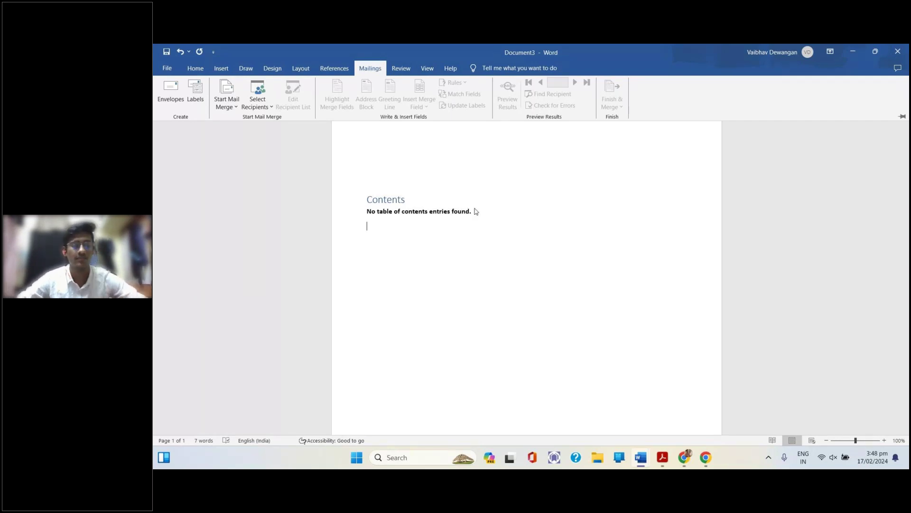
key("ctrl+z")
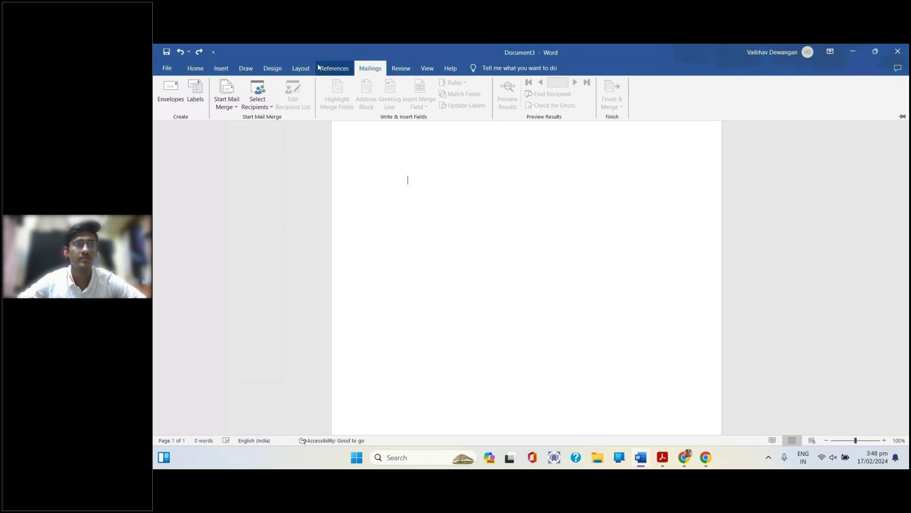
Apply Narrow page margins to Document3, then show the Mailings tab
left_click(301, 68)
left_click(160, 109)
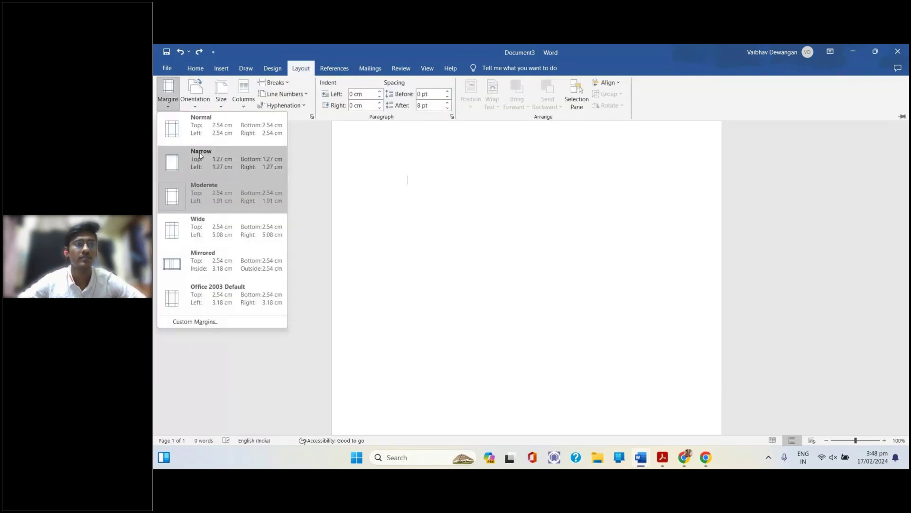
left_click(213, 152)
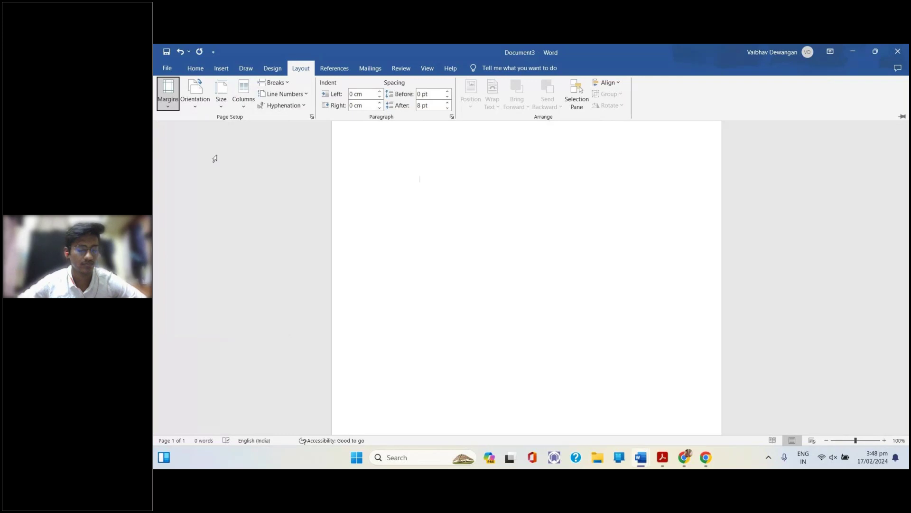
left_click(380, 69)
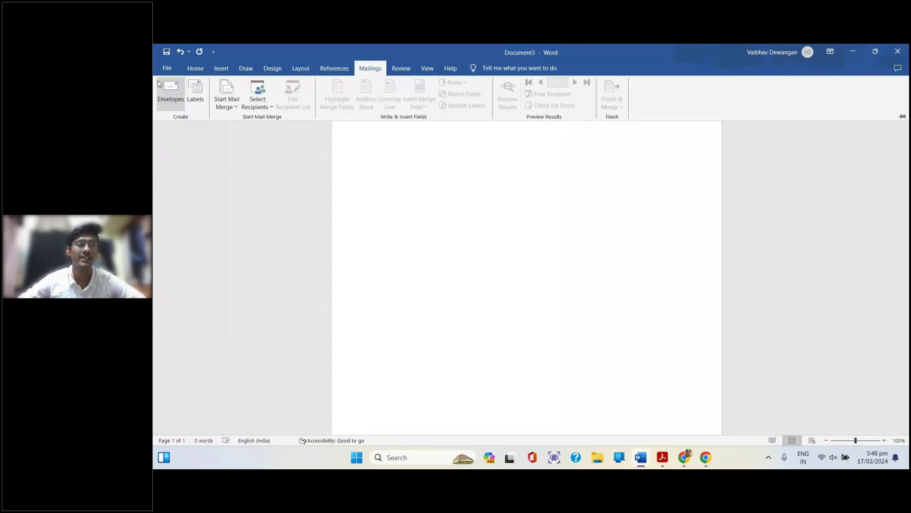
left_click(161, 86)
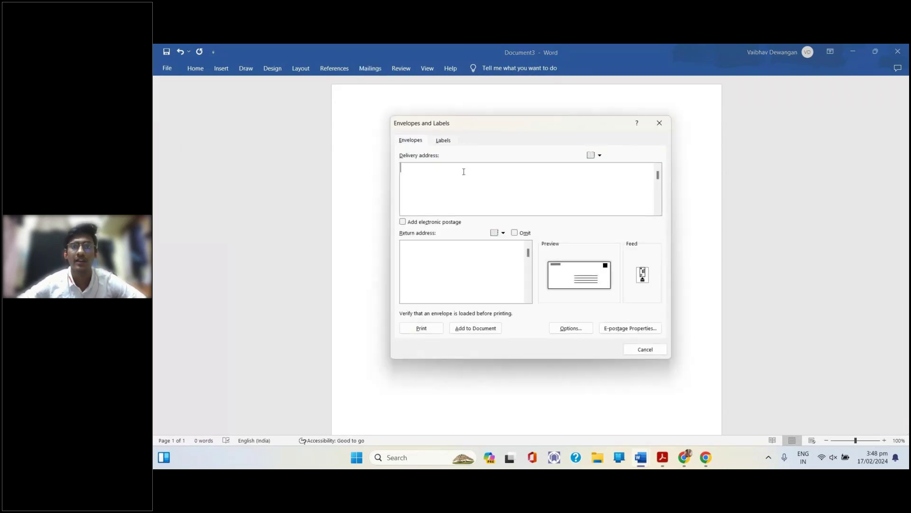
left_click(659, 123)
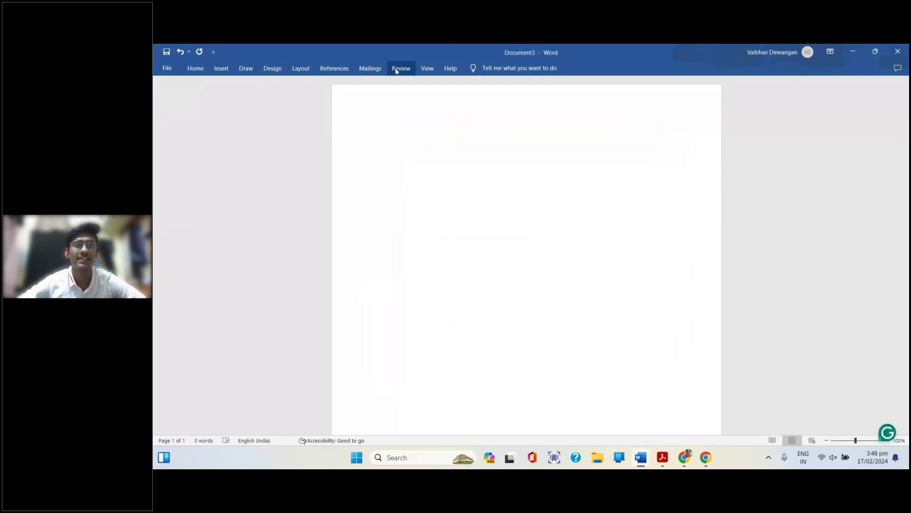
left_click(370, 71)
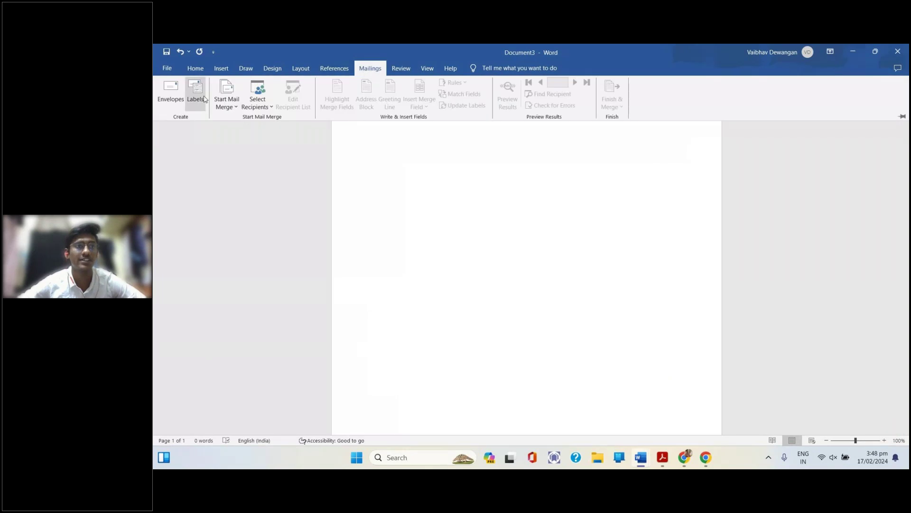
left_click(205, 99)
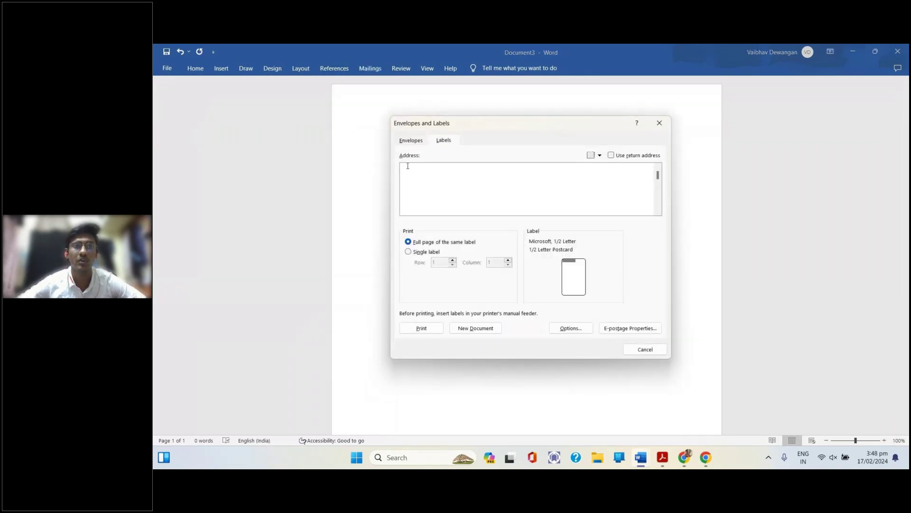
left_click(406, 136)
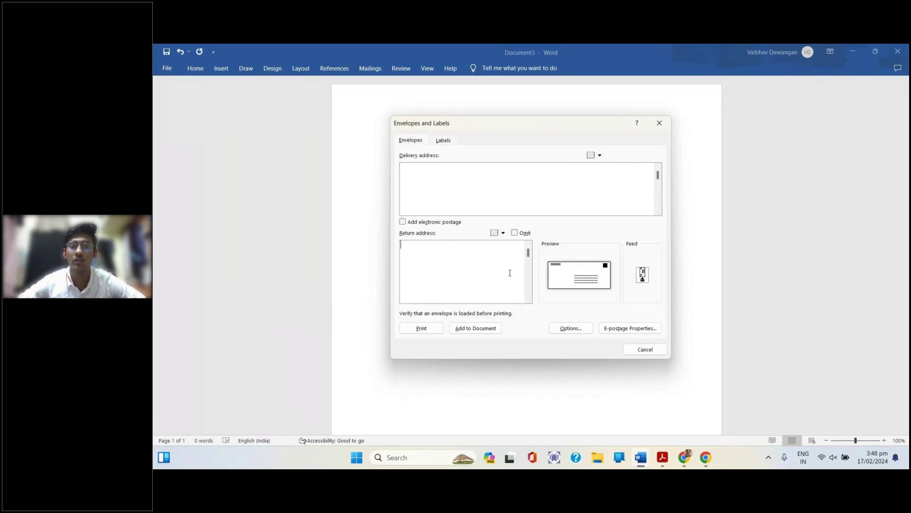
left_click(658, 123)
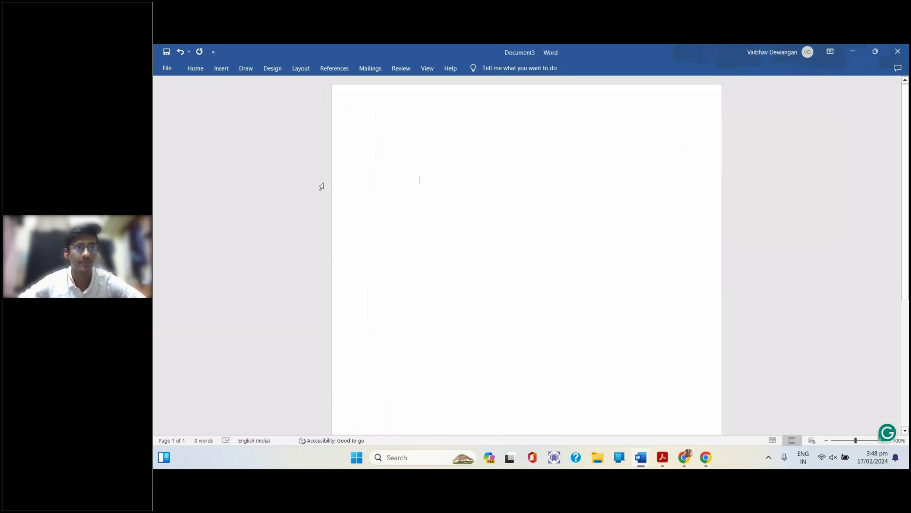
left_click(379, 68)
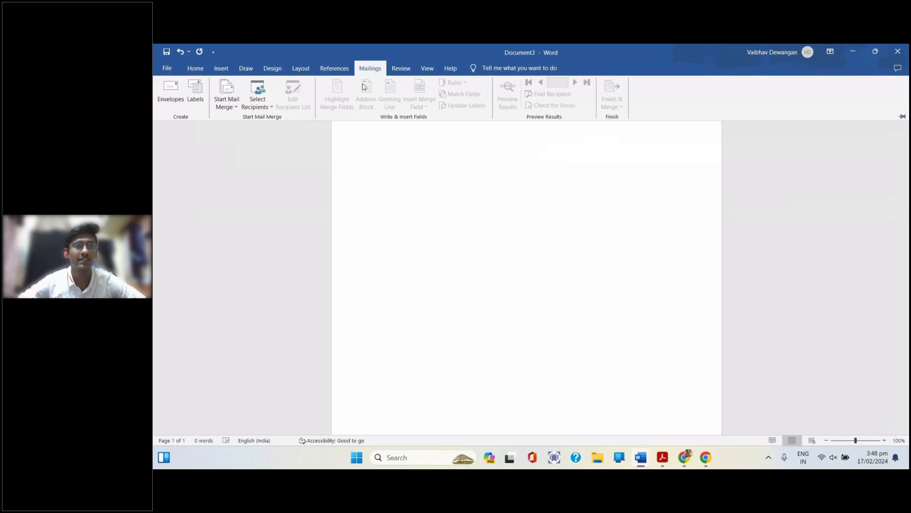
left_click(253, 109)
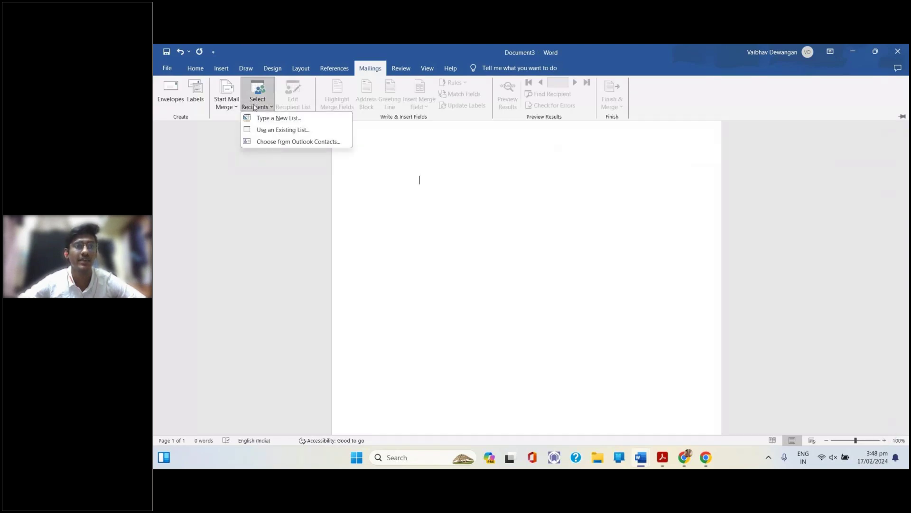
left_click(271, 116)
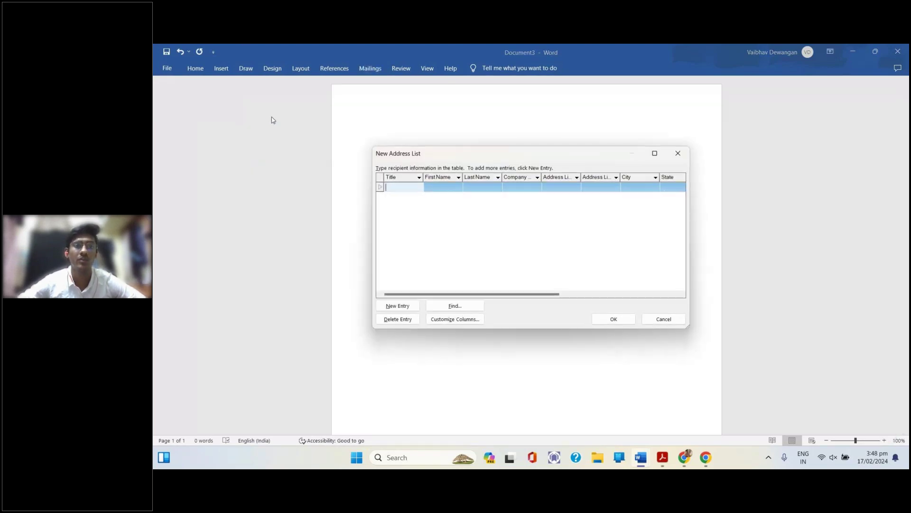
left_click(399, 188)
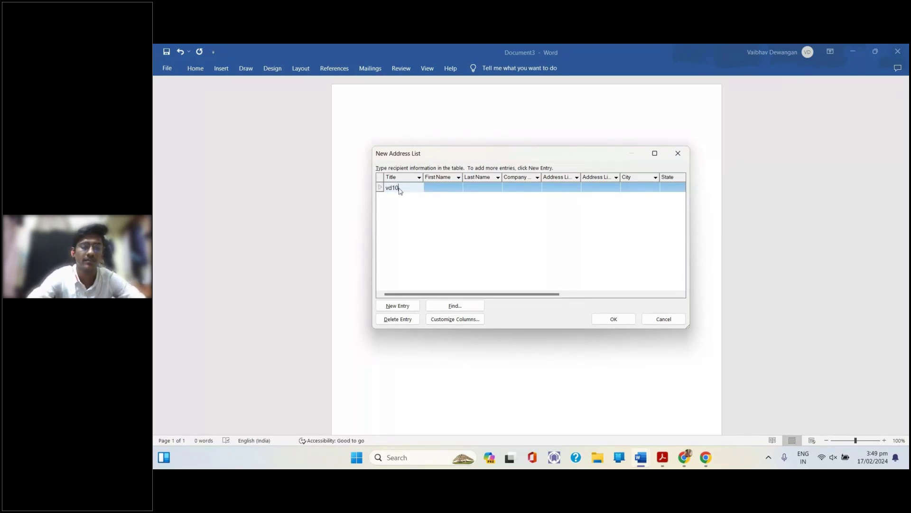
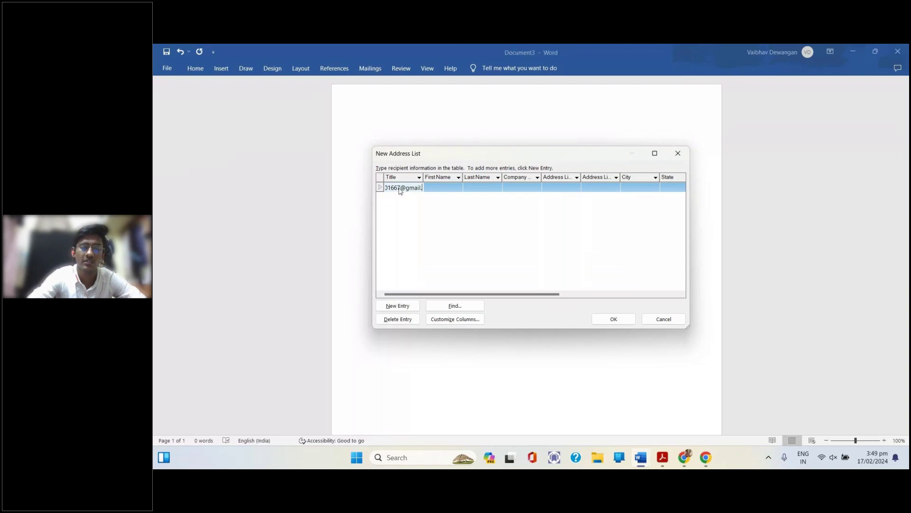
key("Left")
left_click(476, 188)
left_click(678, 153)
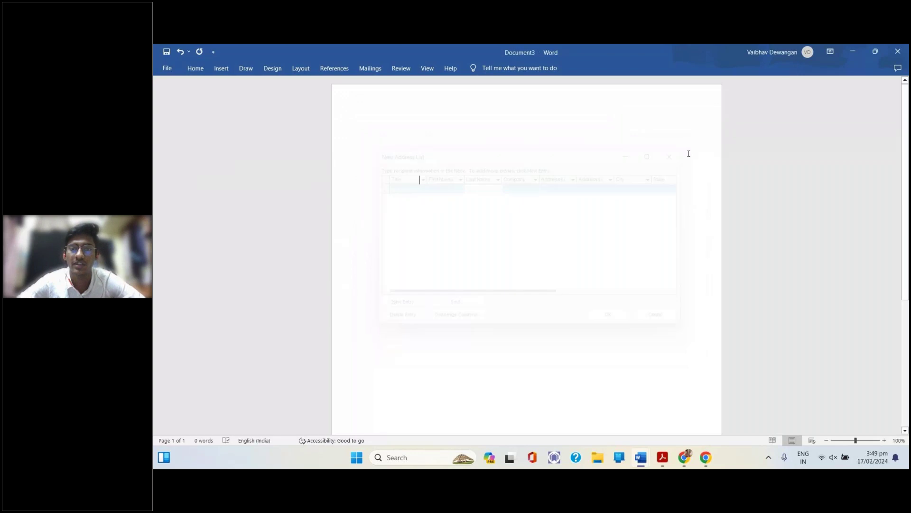
Show the Mailings tools, then open and close the File backstage
left_click(370, 68)
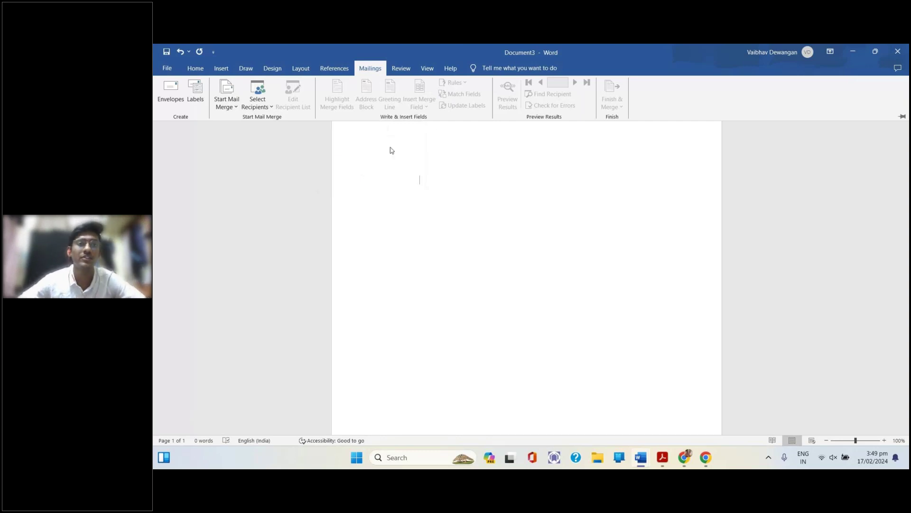
left_click(168, 68)
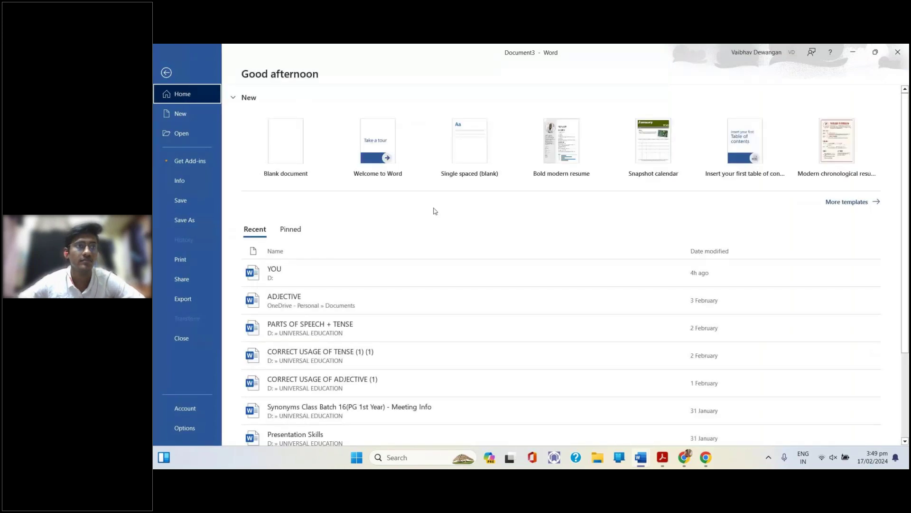
key("Escape")
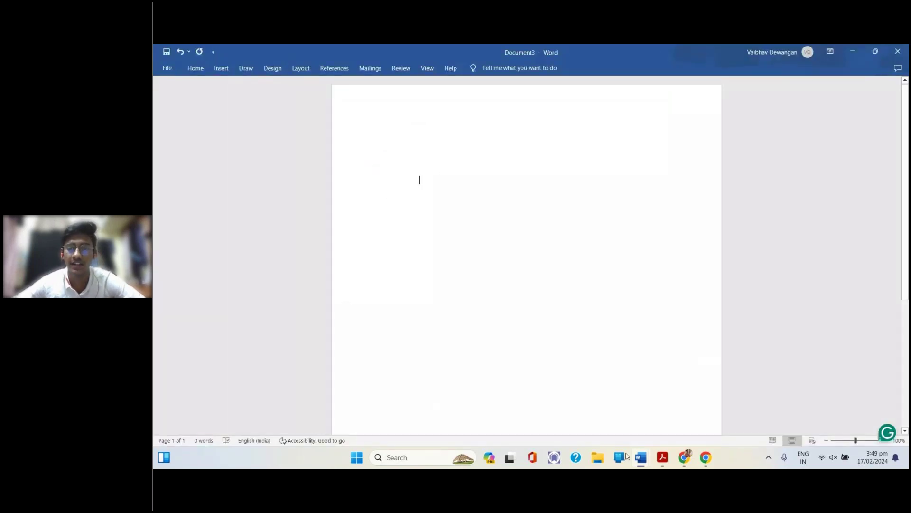
Bring the Computer Fundamentals PDF forward in Adobe Acrobat at its Review Tab page
mouse_move(642, 462)
mouse_move(597, 421)
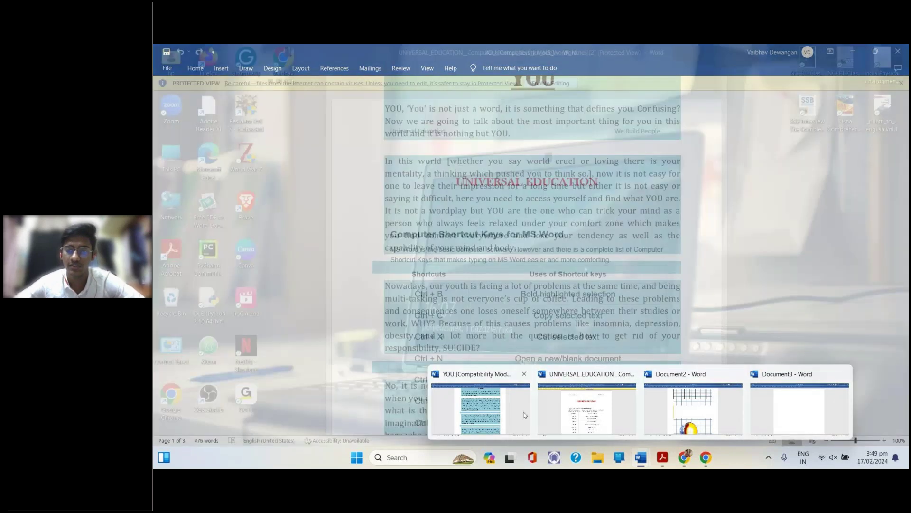
mouse_move(692, 452)
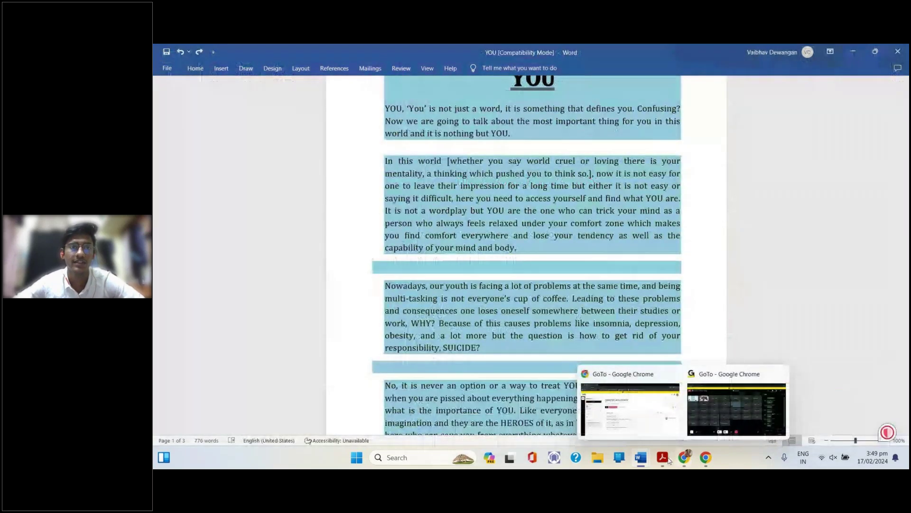
left_click(663, 457)
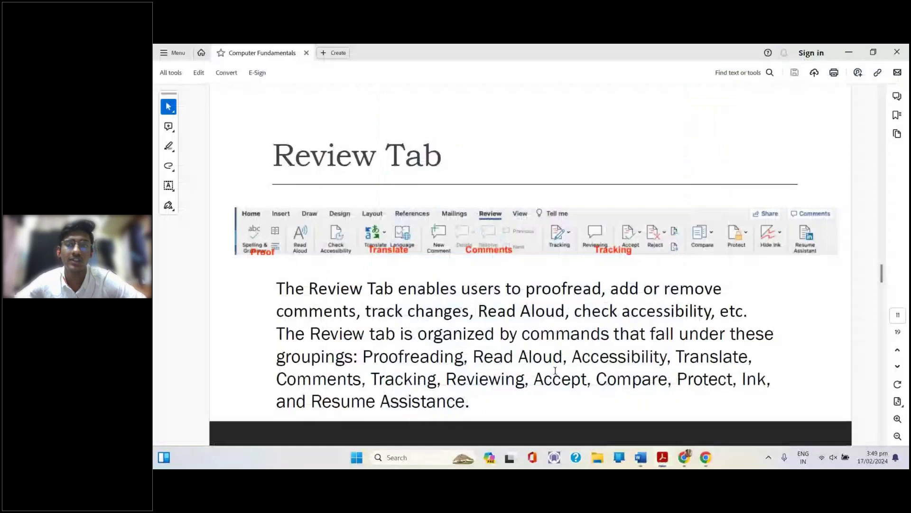
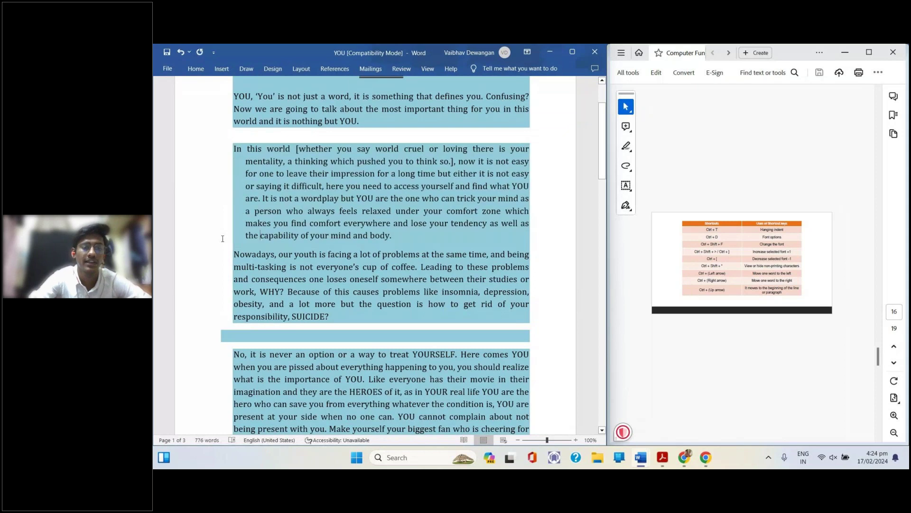
Try increasing hanging indents on the In this world paragraph with Ctrl+T, then undo them
key("ctrl+t")
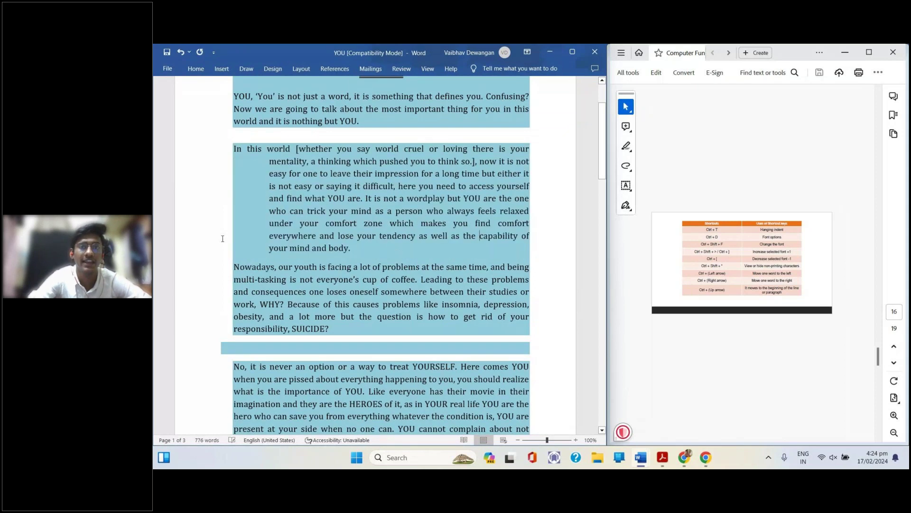
key("ctrl+t")
key("ctrl+t")
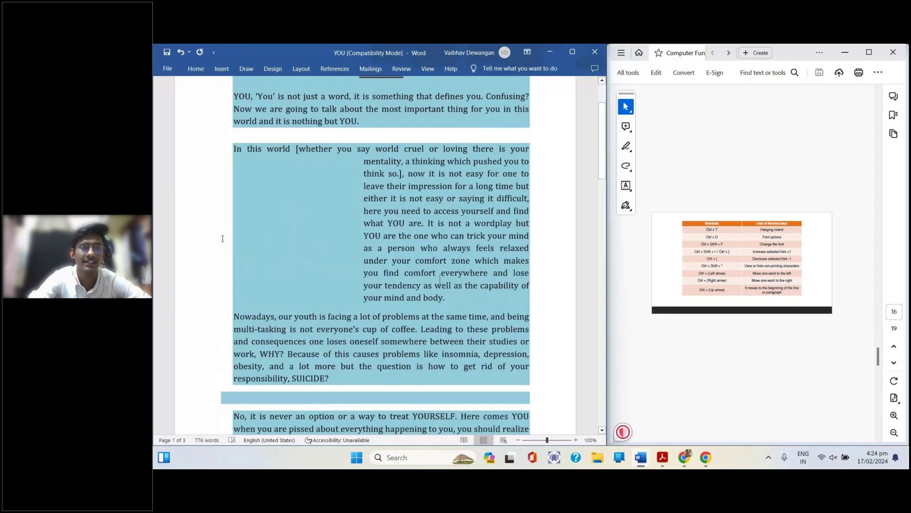
key("ctrl+t")
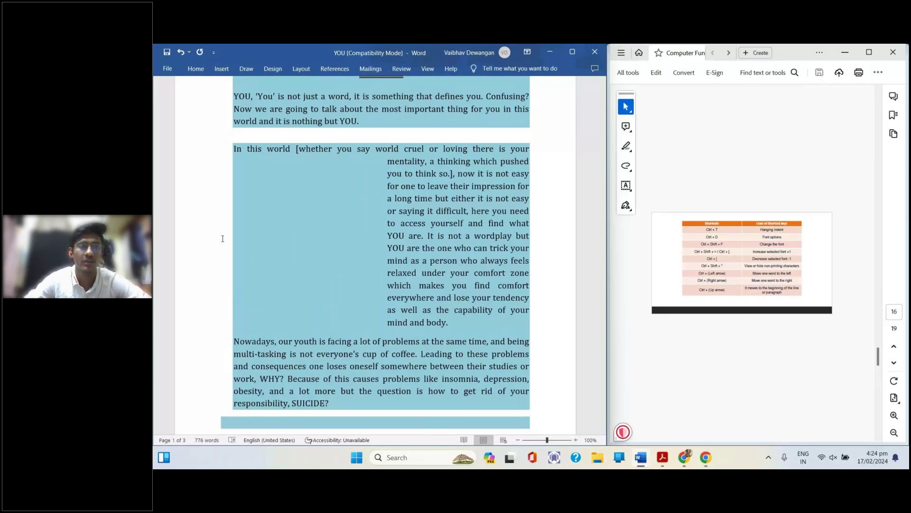
key("ctrl+z")
key("ctrl+z")
key("ctrl+z")
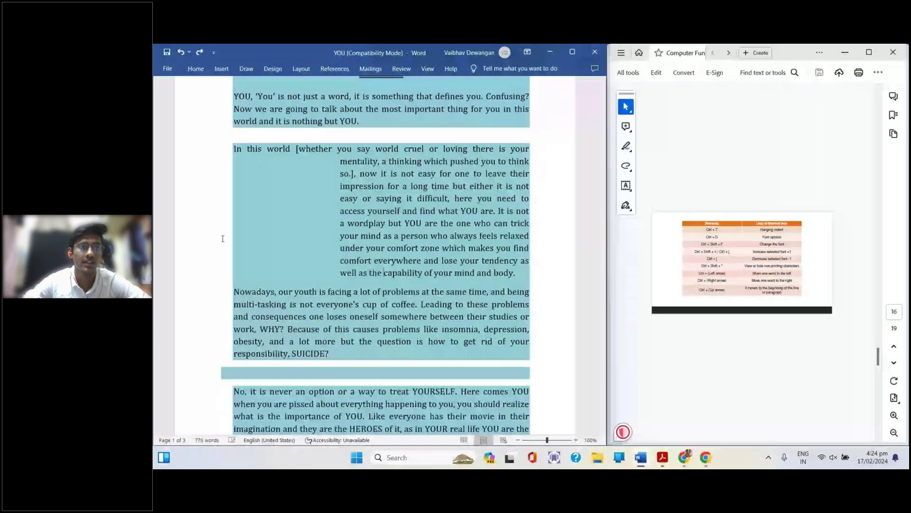
key("ctrl+z")
key("ctrl+z")
key("ctrl+z")
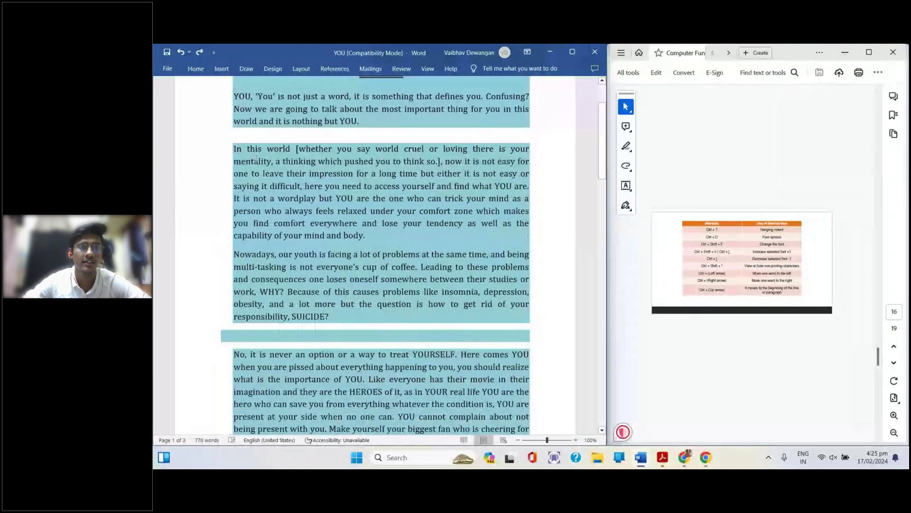
Give the selected In this world text a wide hanging indent, then indent the Nowadays paragraph too
left_click_drag(245, 166, 429, 217)
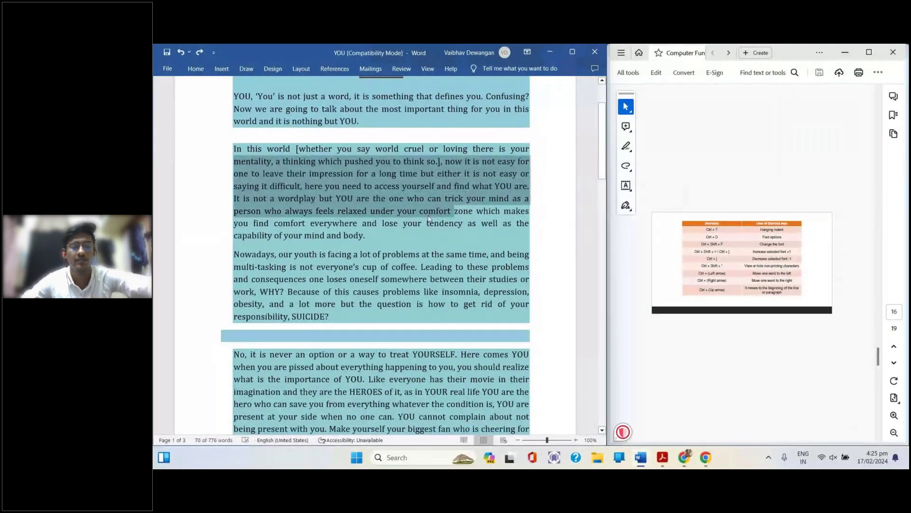
key("ctrl+t")
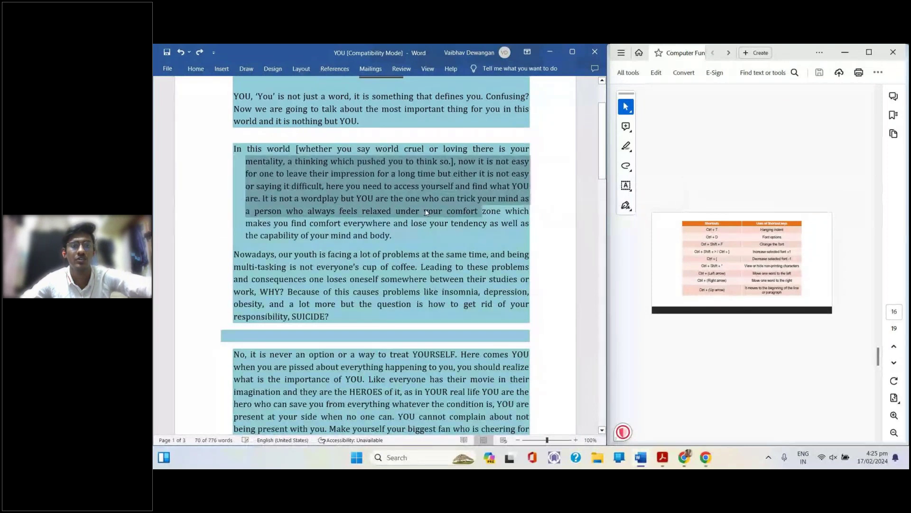
key("ctrl+t")
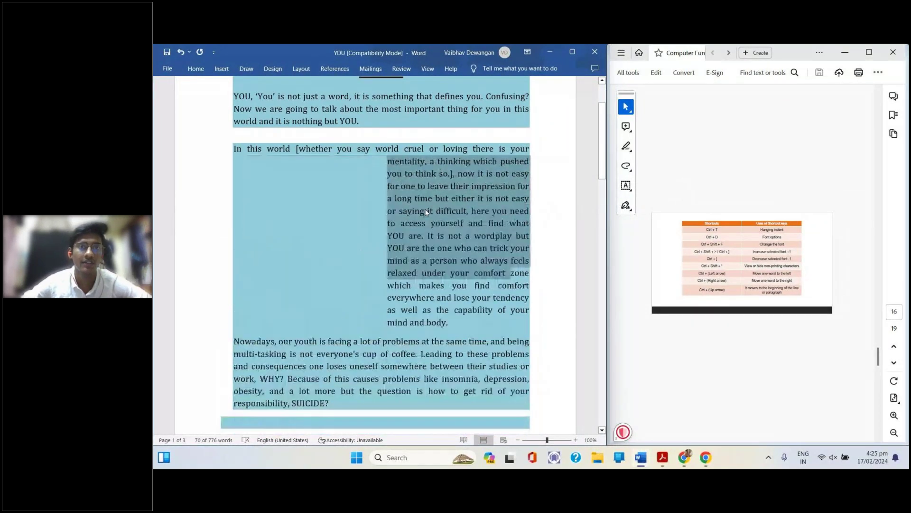
left_click(527, 167)
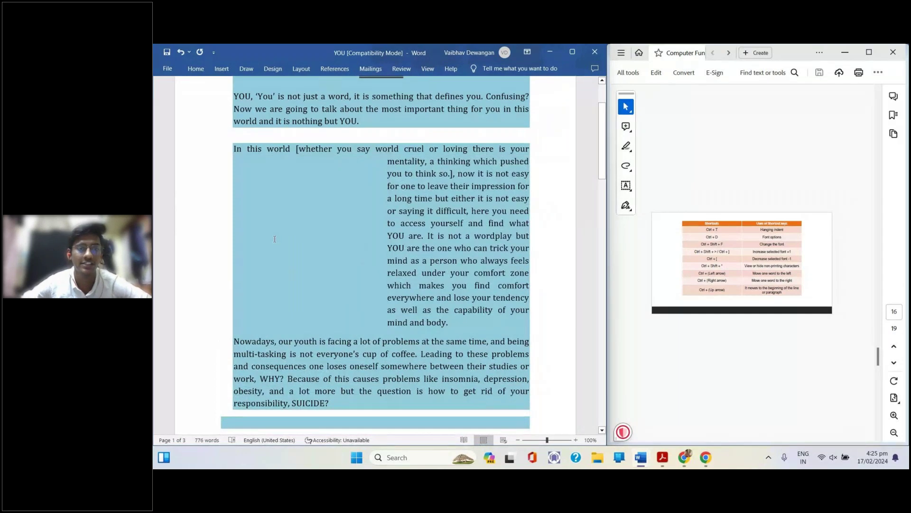
left_click(226, 355)
key("ctrl+t")
key("ctrl+t")
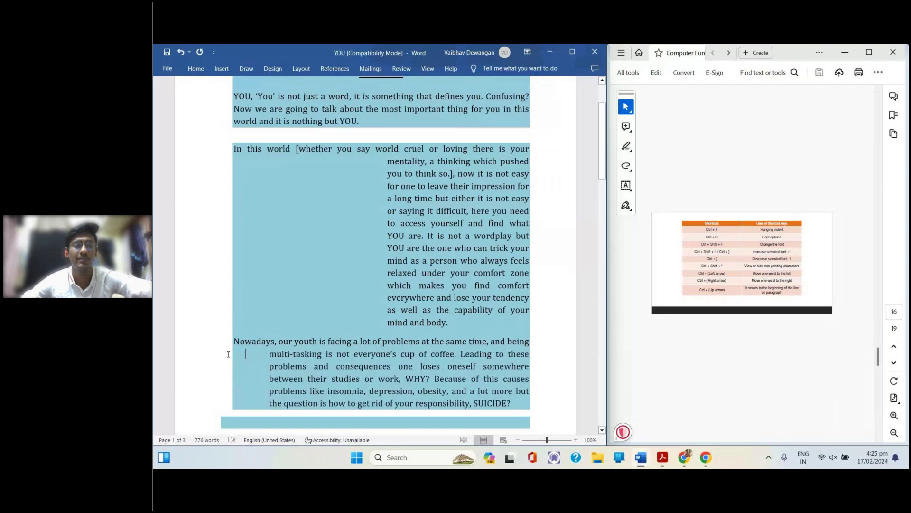
key("ctrl+t")
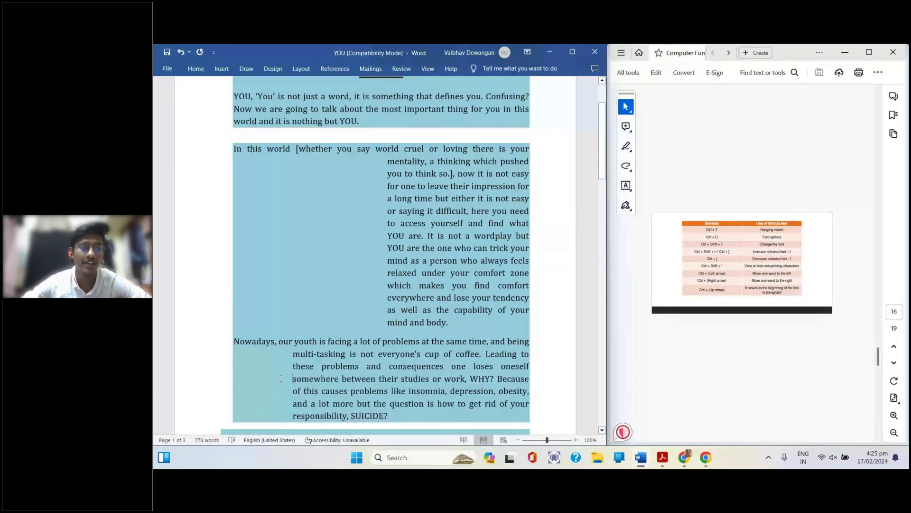
Undo every hanging indent on both paragraphs and start a new blank document with Ctrl+N
key("ctrl+z")
key("ctrl+z")
key("ctrl+z")
key("ctrl+z")
key("ctrl+z")
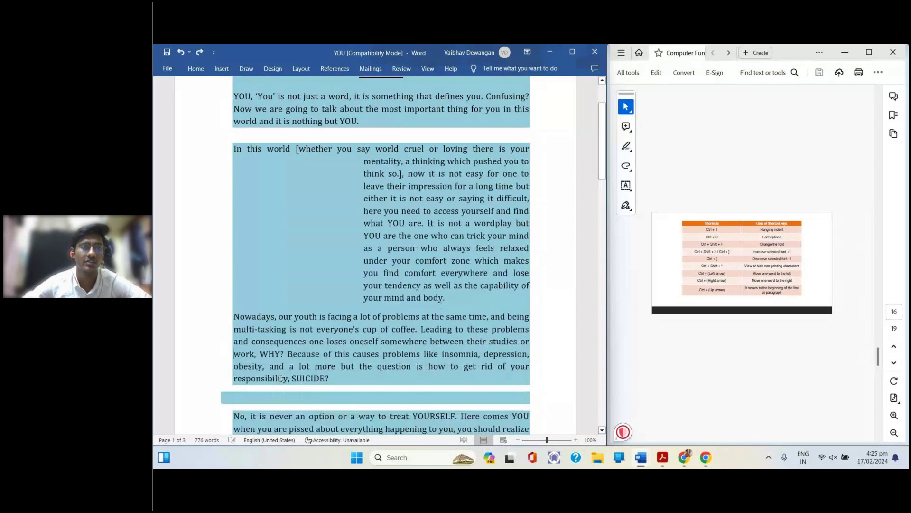
key("ctrl+z")
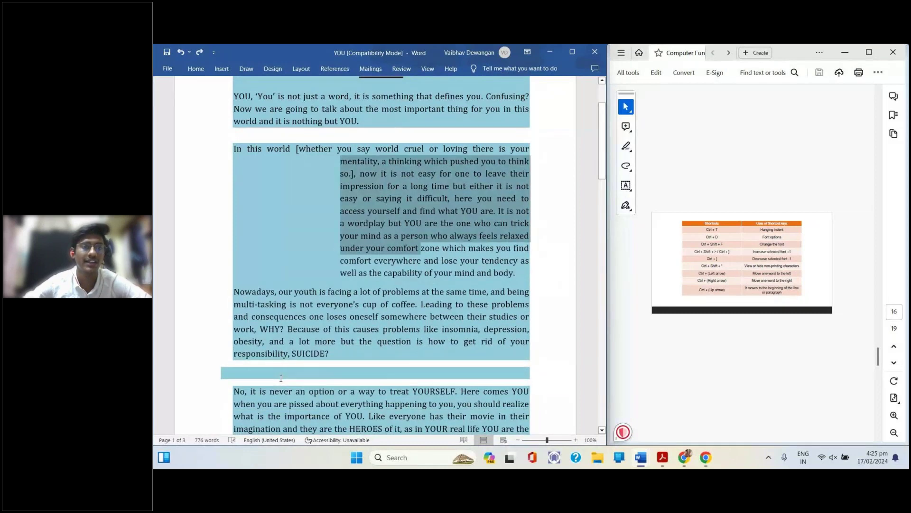
key("ctrl+z")
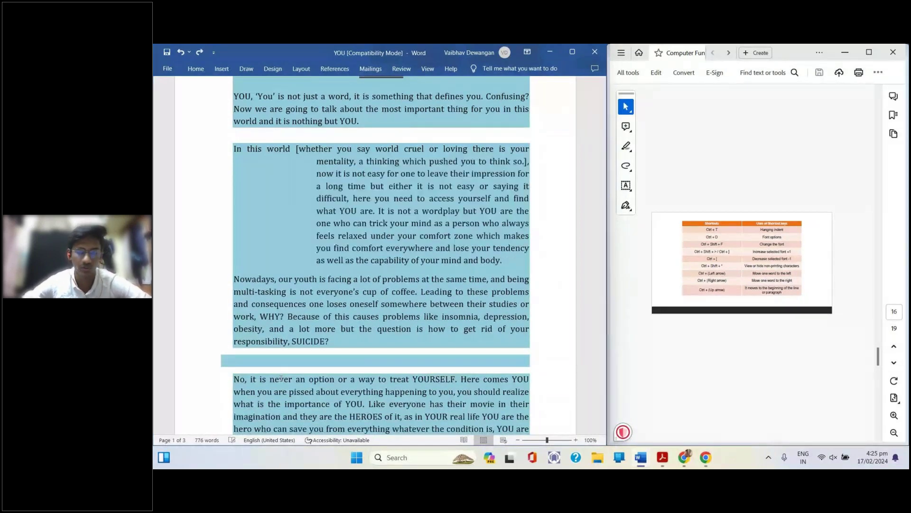
key("ctrl+z")
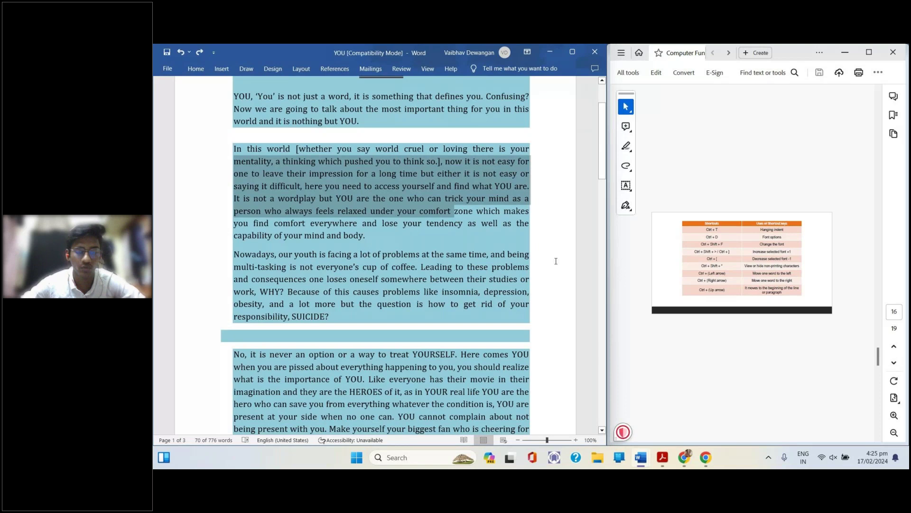
left_click(459, 293)
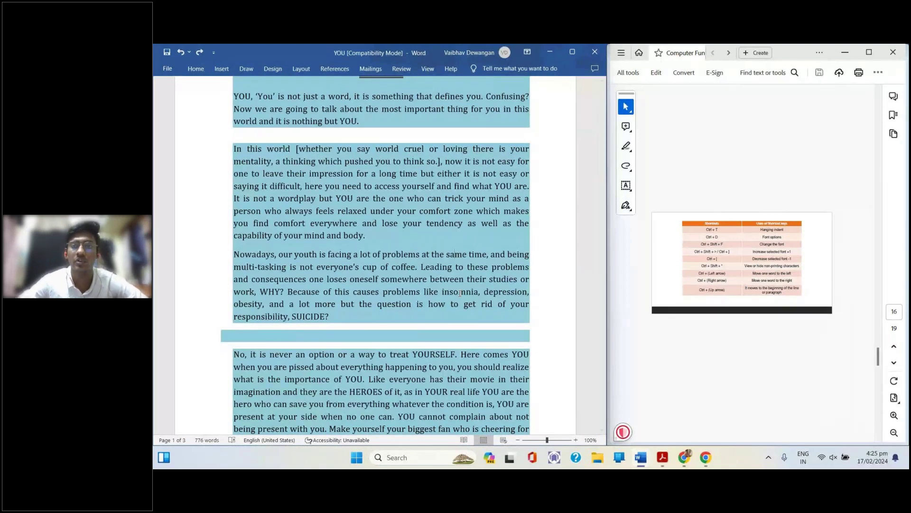
key("ctrl+n")
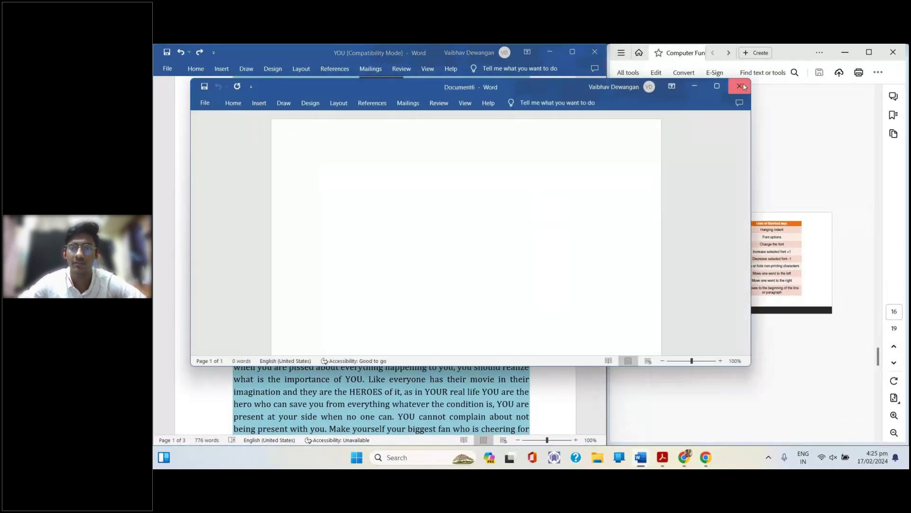
Close the blank Document6 window to get back to the YOU document
left_click(741, 86)
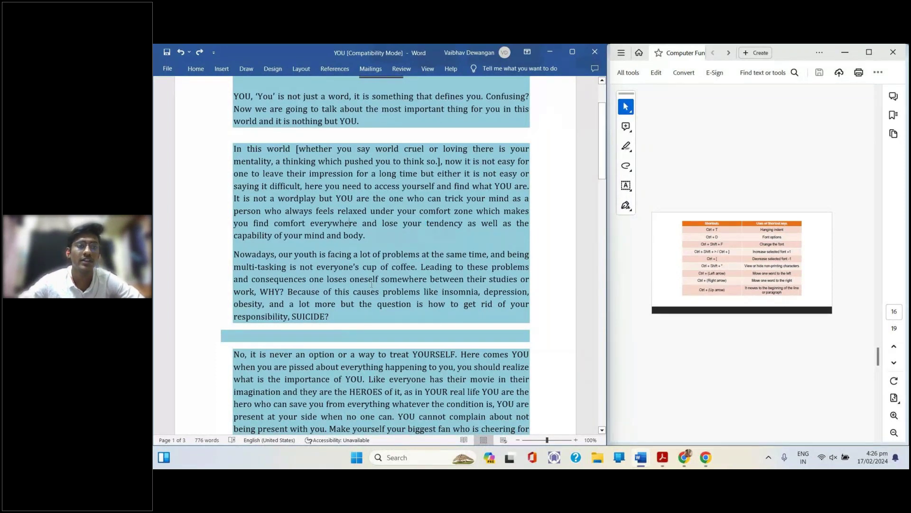
Select the passage through 'SUICIDE?' and browse the Font dialog's font list without changing anything
left_click_drag(341, 320, 235, 149)
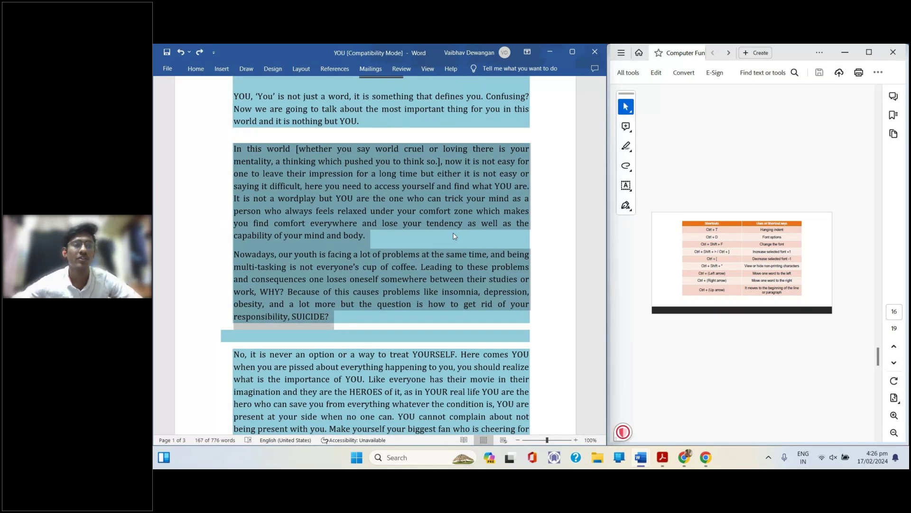
key("ctrl+d")
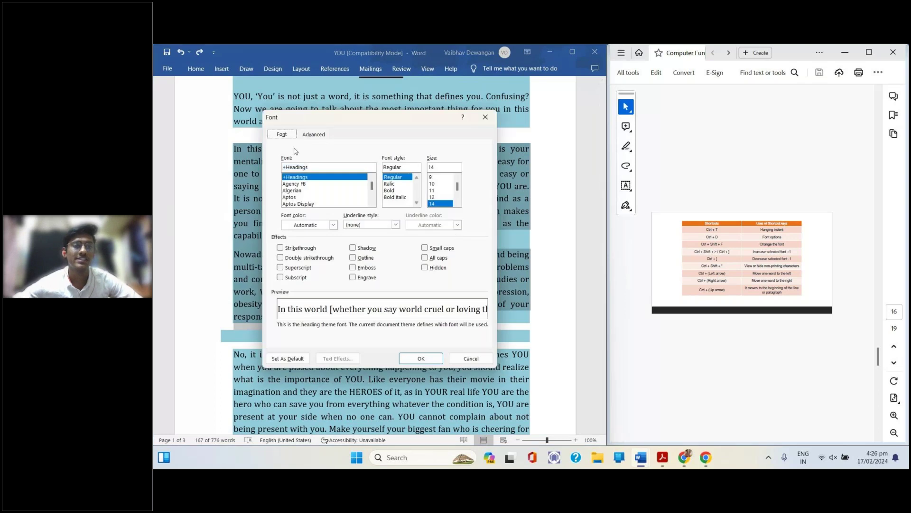
scroll(317, 191, "down", 2)
scroll(316, 191, "down", 5)
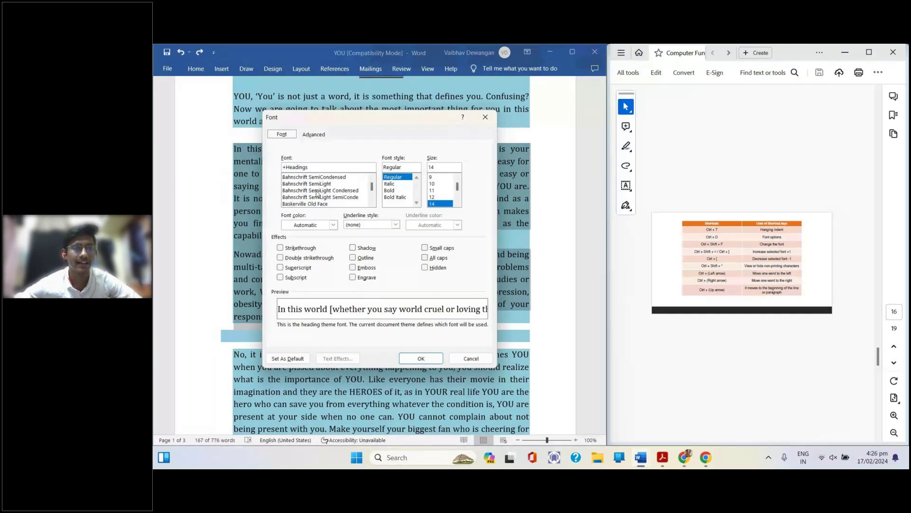
scroll(317, 193, "down", 5)
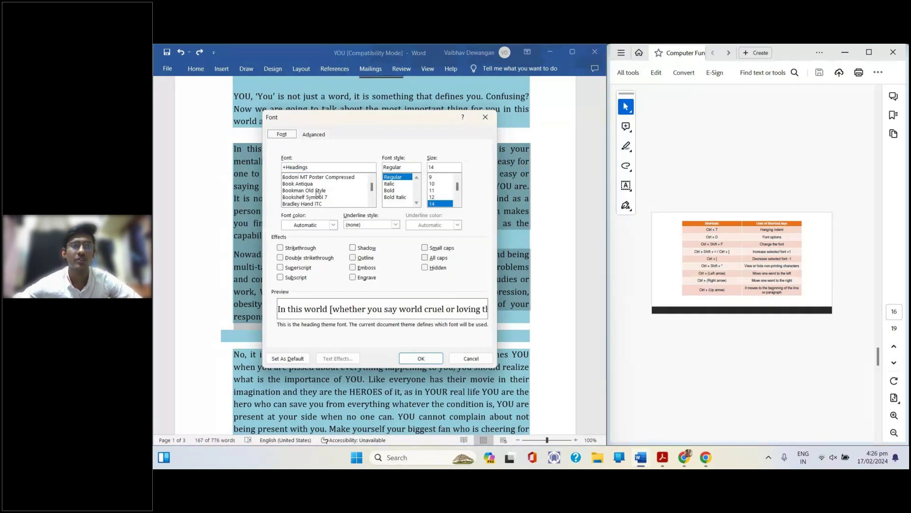
left_click(486, 117)
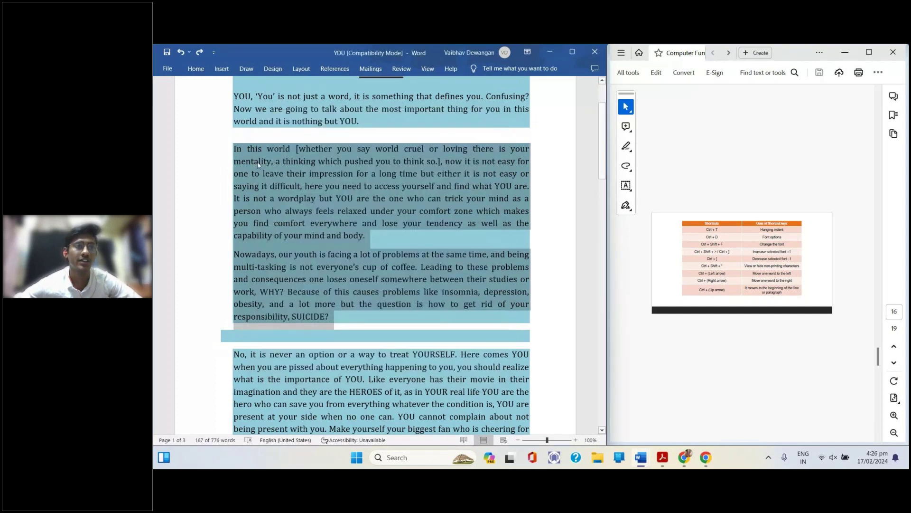
key("ctrl+shift+f")
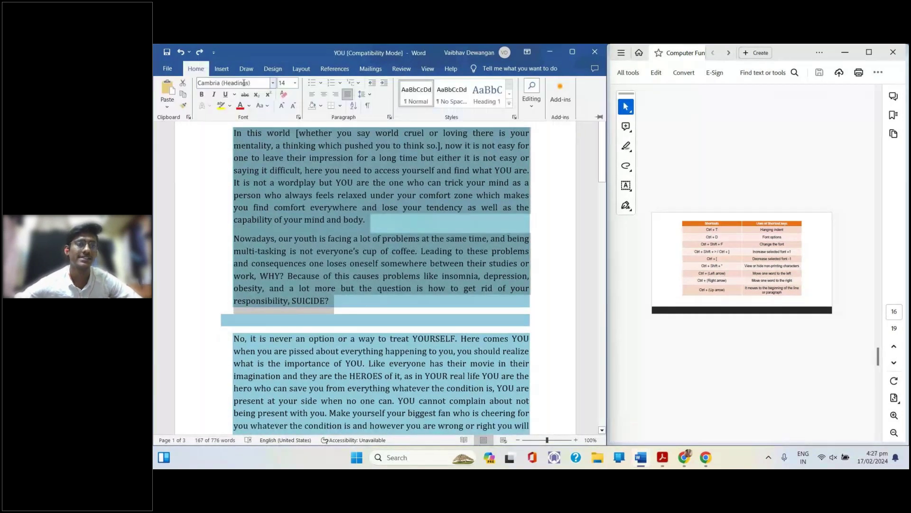
left_click(274, 82)
scroll(263, 152, "down", 10)
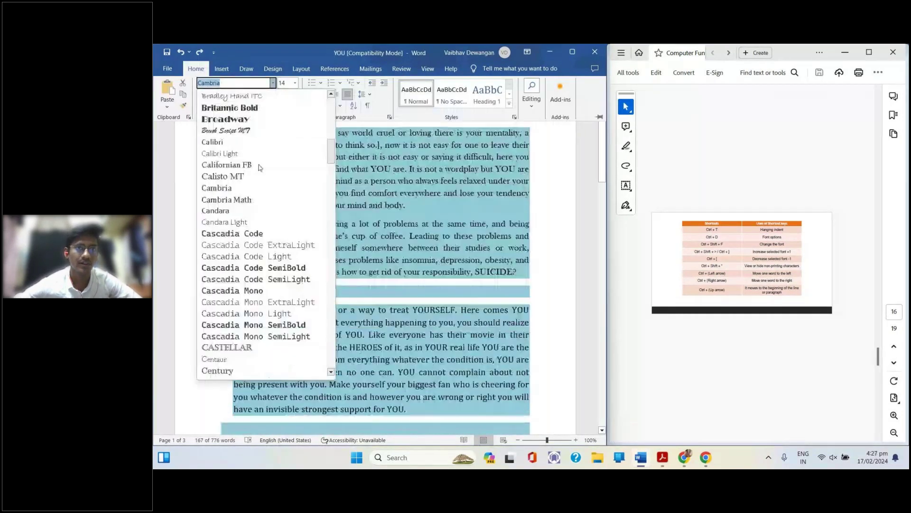
scroll(260, 167, "down", 7)
scroll(260, 167, "down", 1)
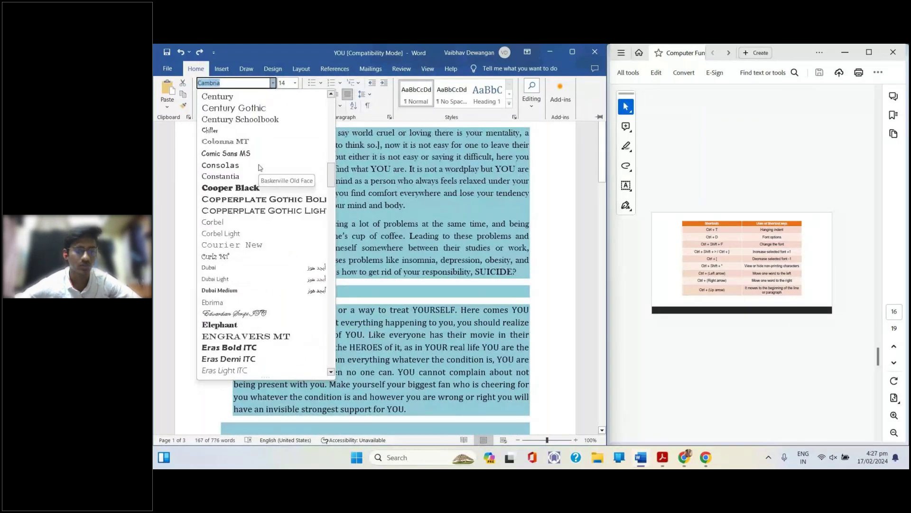
key("Escape")
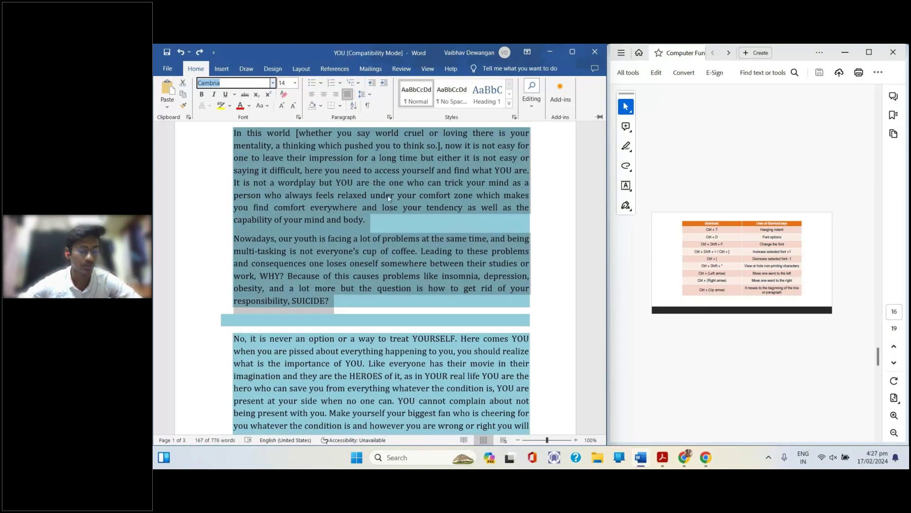
key("Escape")
left_click(404, 215)
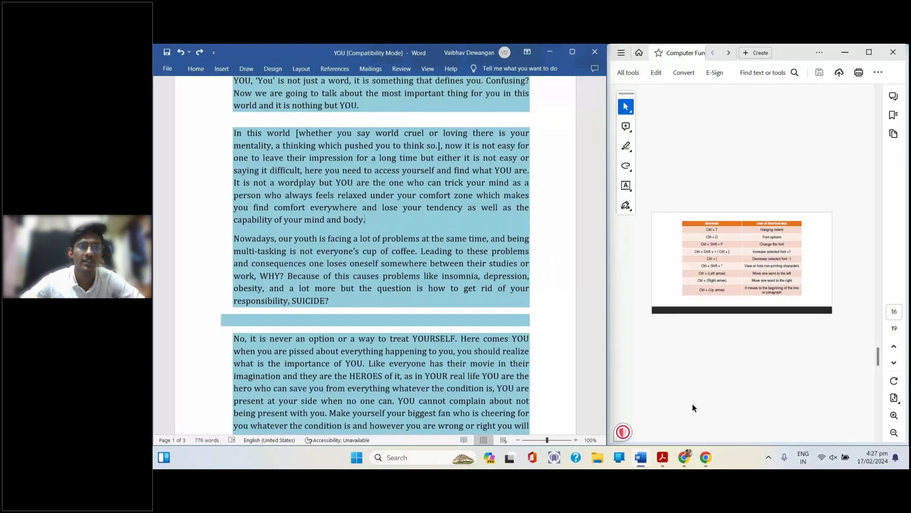
Reopen the Font dialog, scroll through the fonts, and dismiss it keeping Cambria 14
key("ctrl+d")
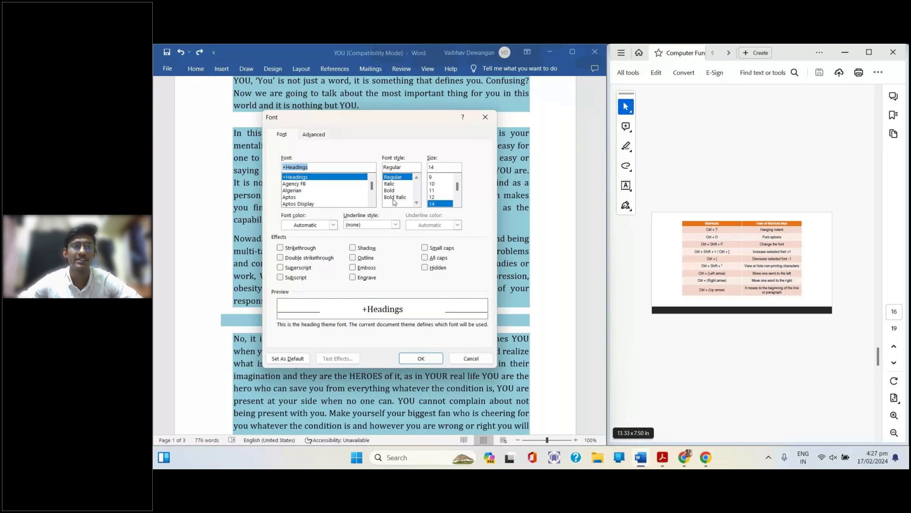
scroll(328, 194, "down", 5)
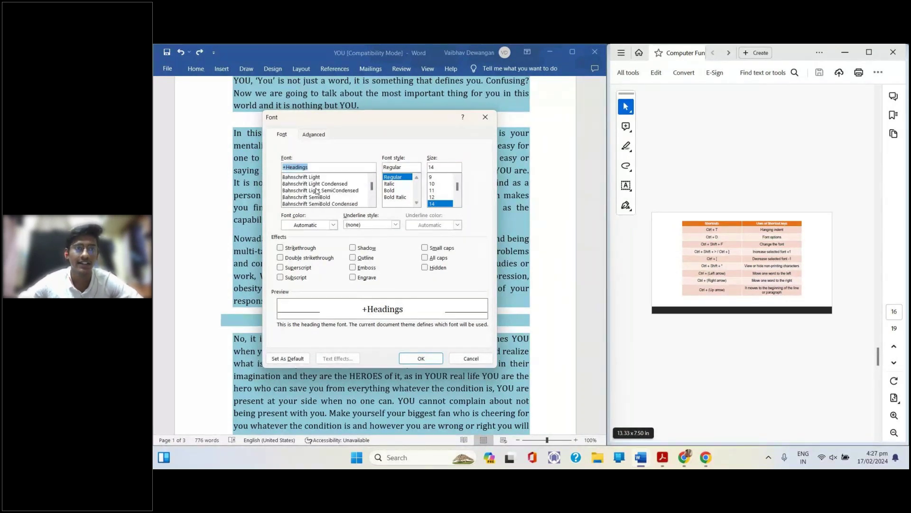
scroll(317, 190, "up", 5)
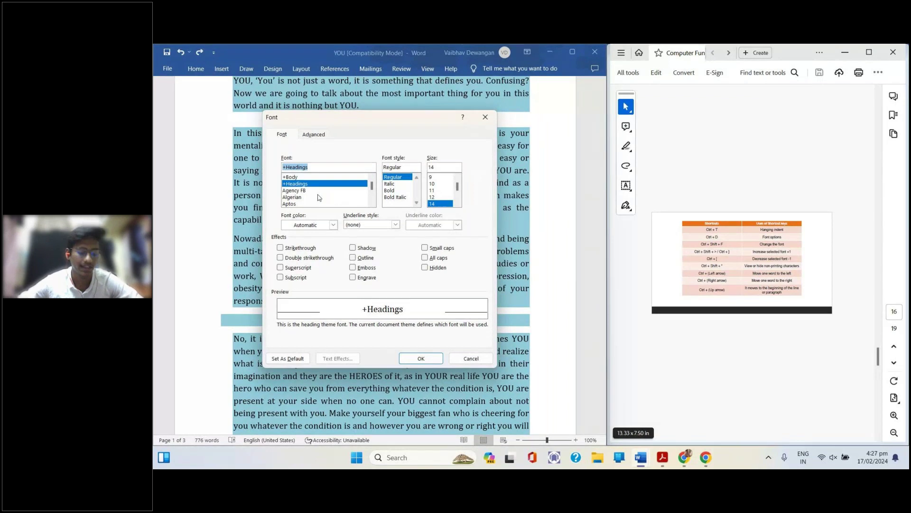
scroll(318, 198, "down", 4)
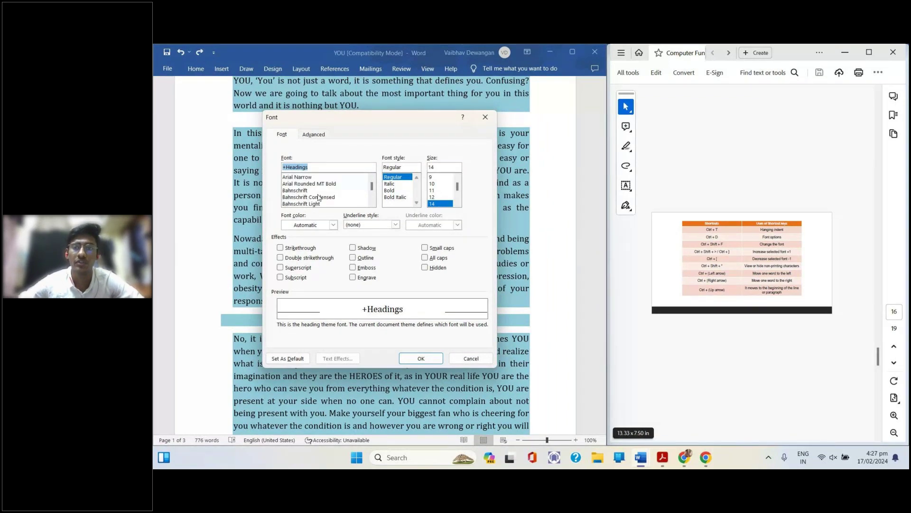
left_click(485, 116)
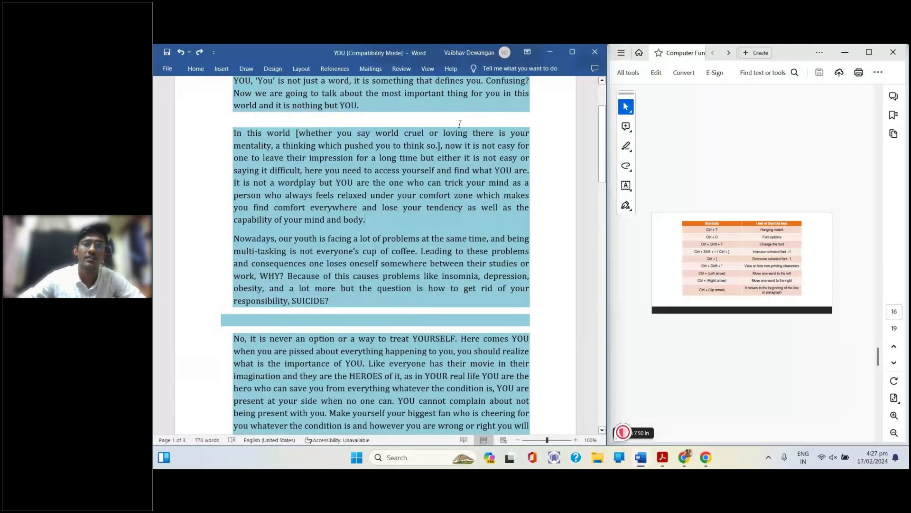
Toggle italic on with Ctrl+I after 'capability of your mind and body.'
key("ctrl+i")
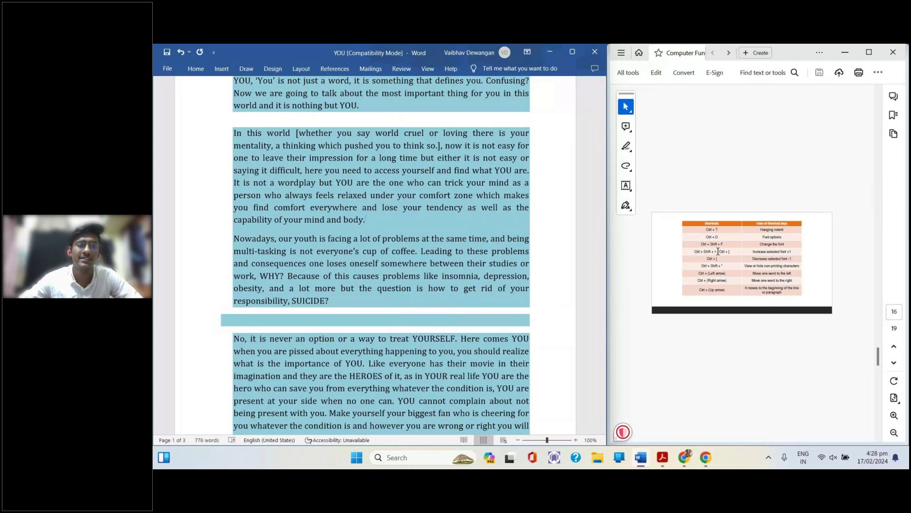
left_click_drag(383, 232, 237, 138)
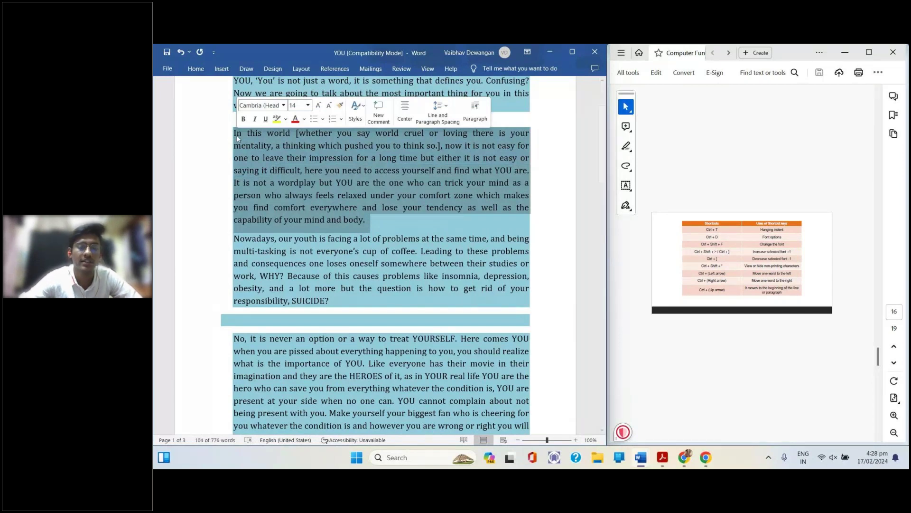
key("ctrl+bracketright")
key("ctrl+bracketright")
key("ctrl+bracketright")
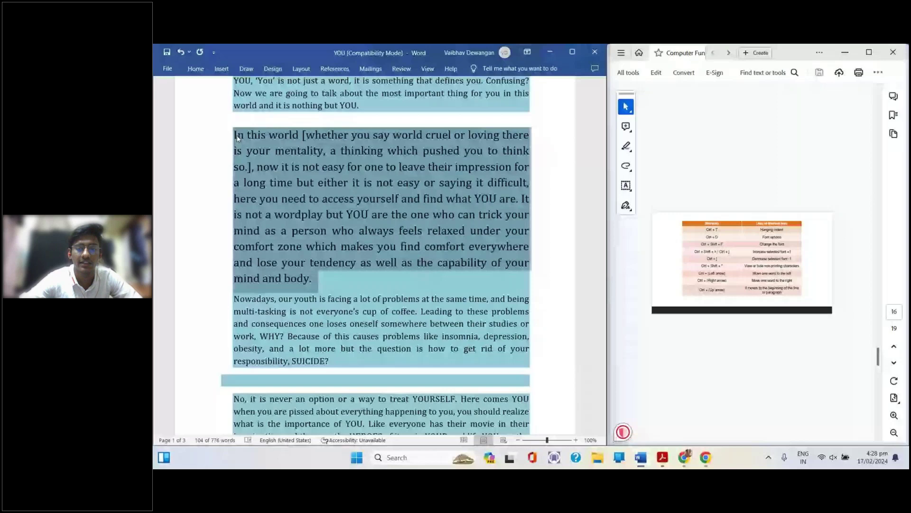
key("ctrl+bracketleft")
key("ctrl+bracketleft")
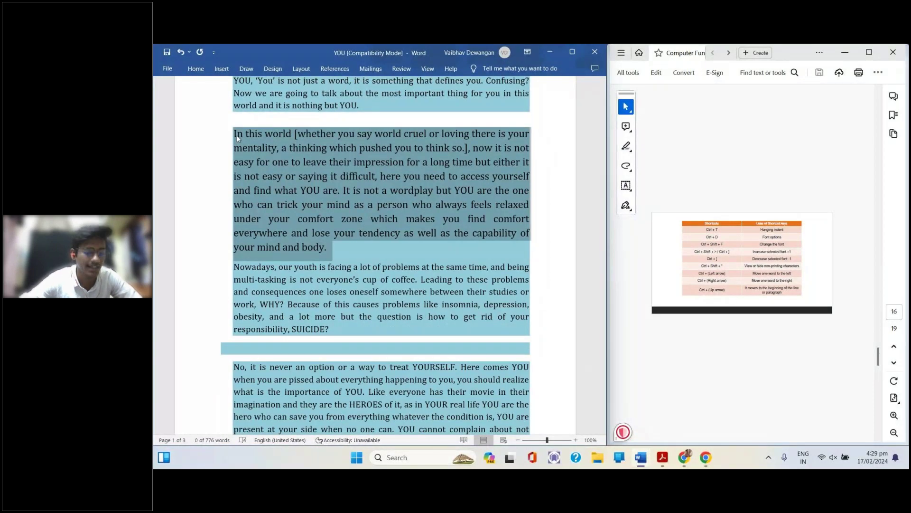
key("ctrl+bracketleft")
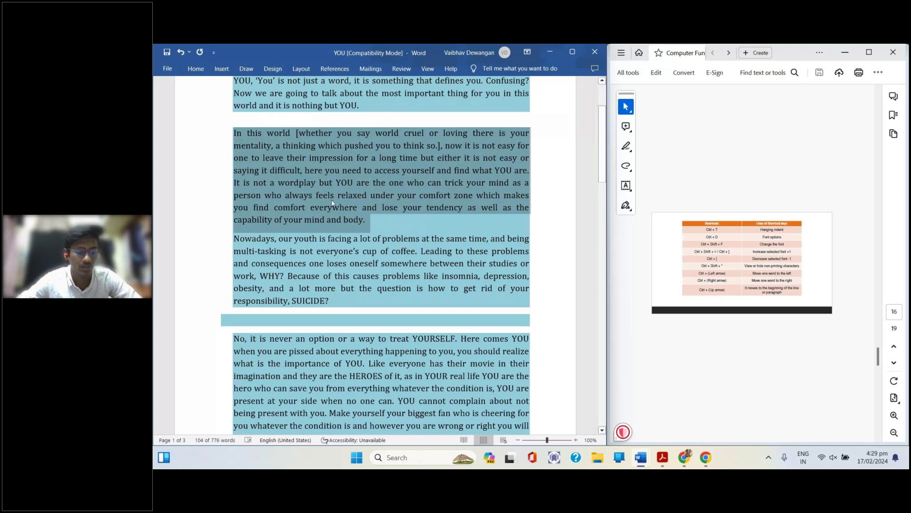
left_click(351, 263)
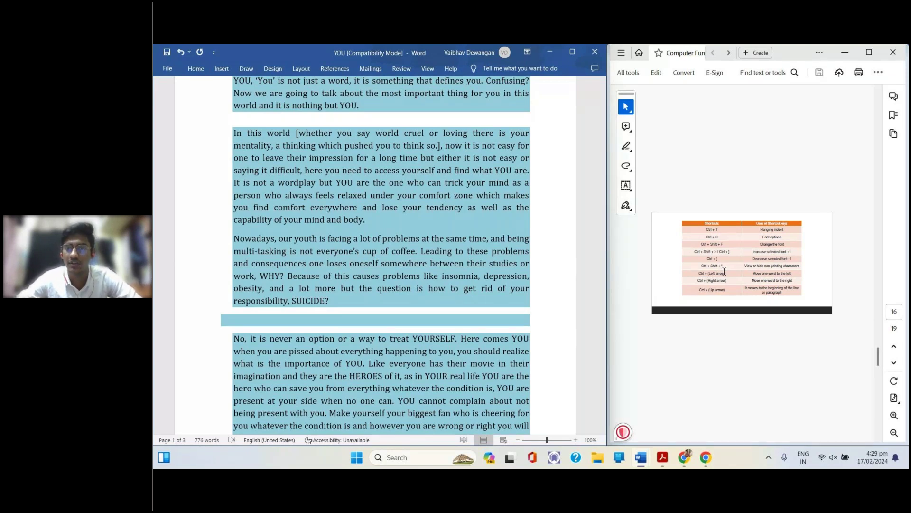
left_click(727, 265)
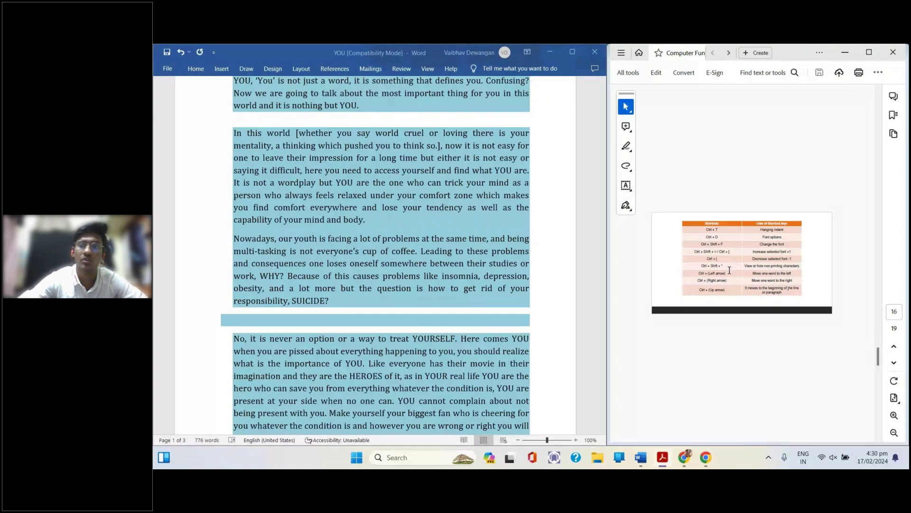
scroll(350, 309, "up", 2)
left_click(351, 309)
key("ctrl+shift+8")
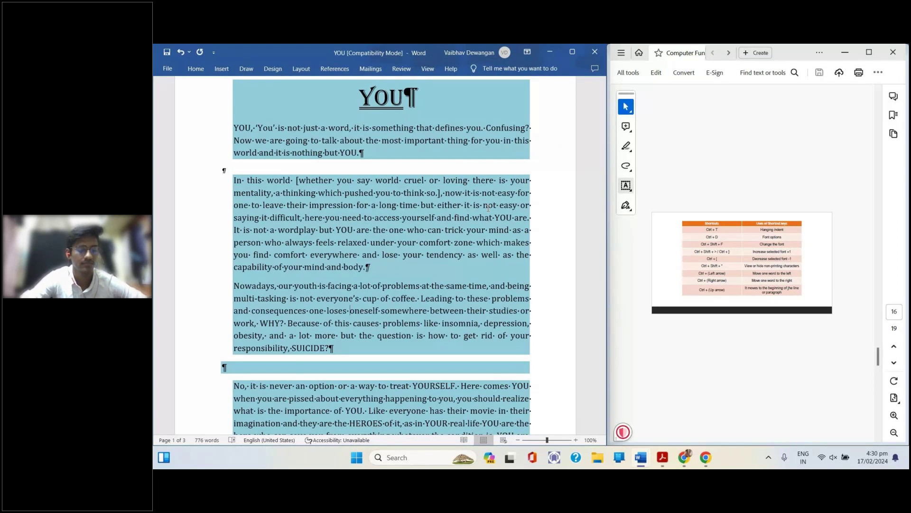
key("ctrl+c")
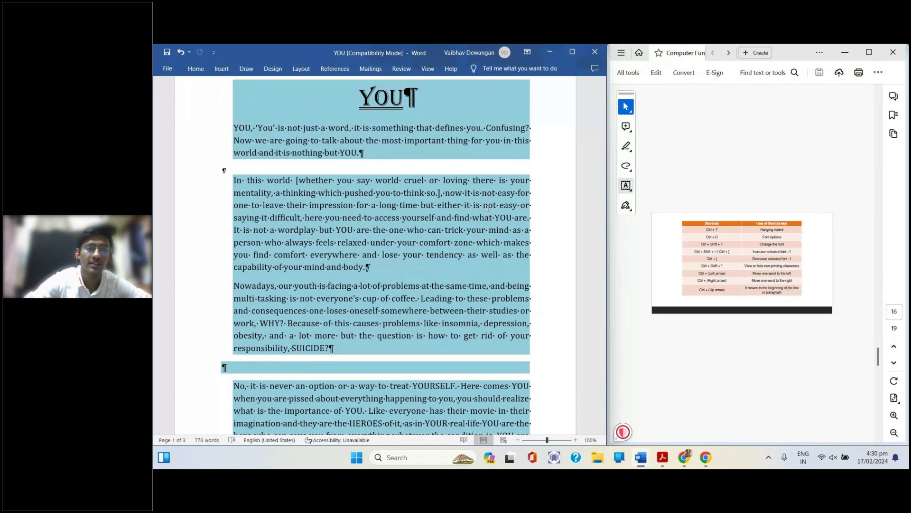
key("ctrl+shift+8")
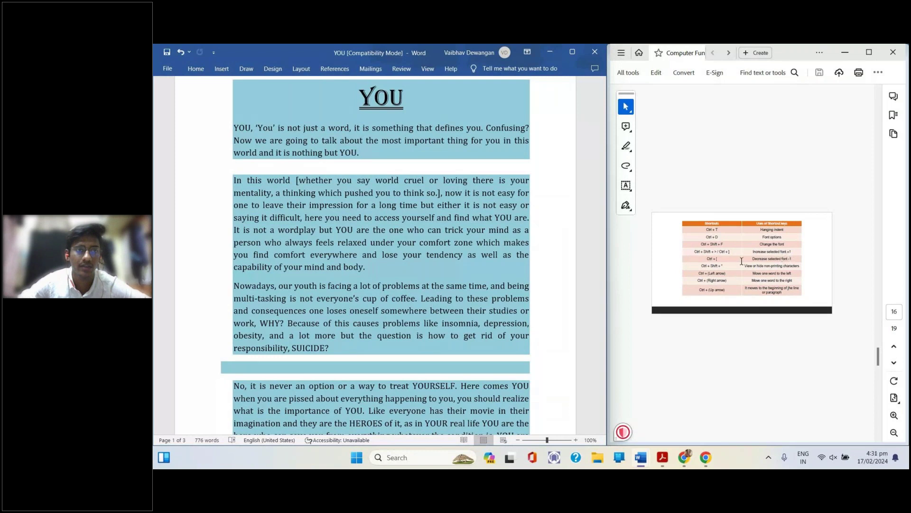
key("ctrl+comma")
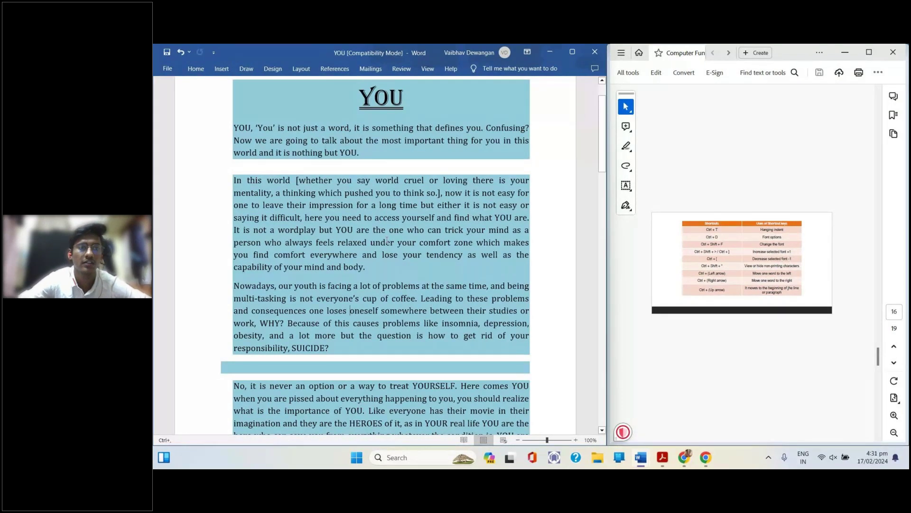
triple_click(378, 271)
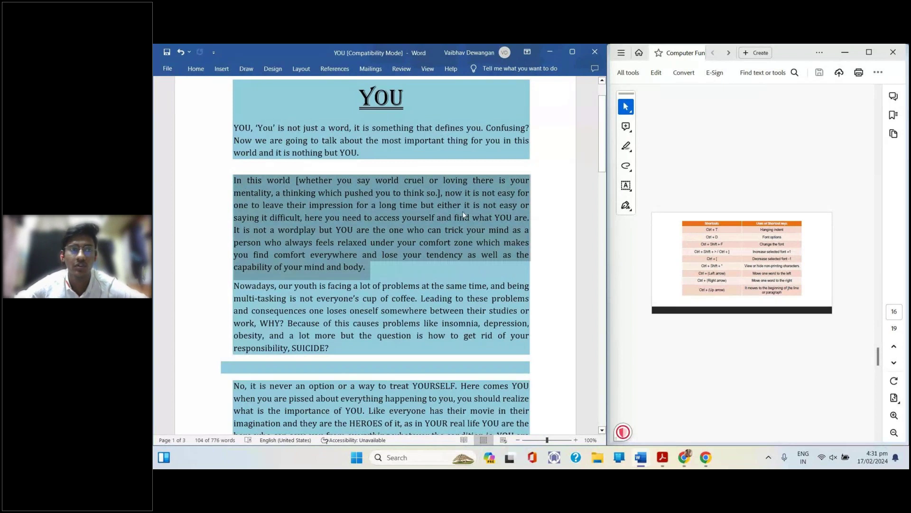
left_click(721, 272)
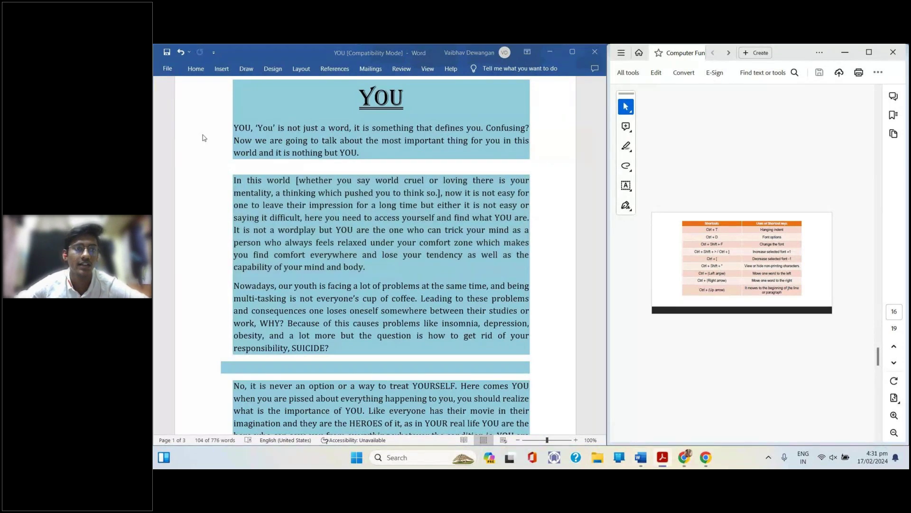
left_click(244, 177)
left_click_drag(247, 180, 260, 181)
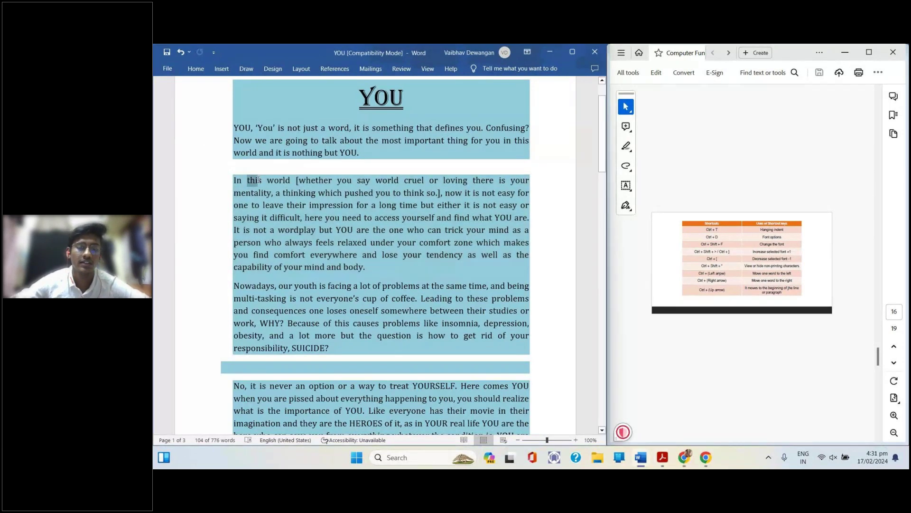
key("Right")
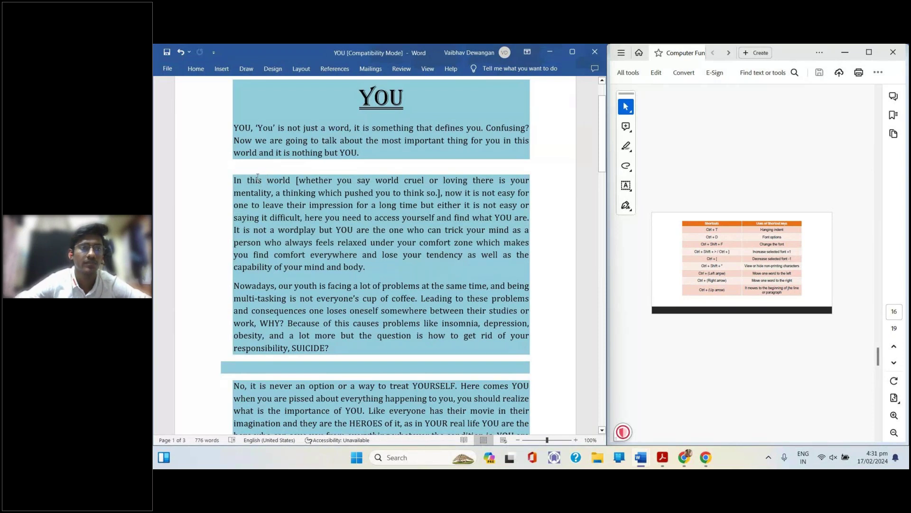
double_click(257, 180)
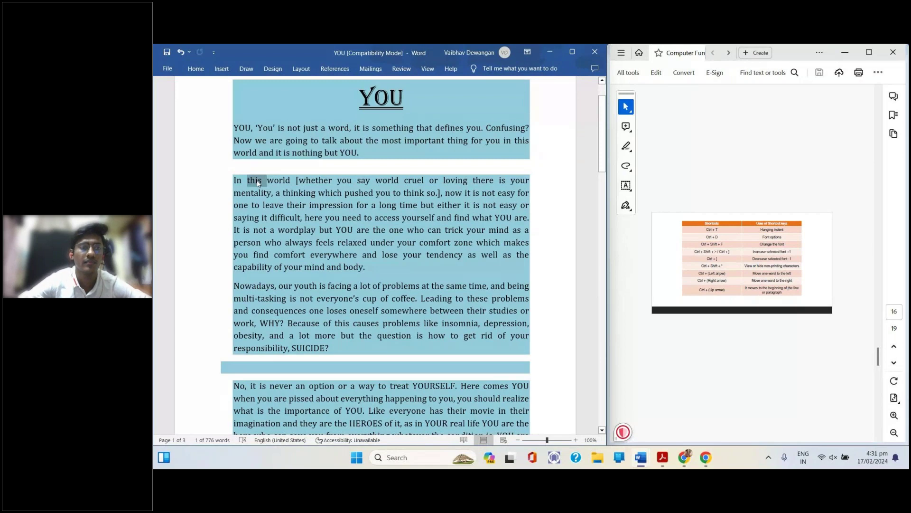
key("ctrl+bracketright")
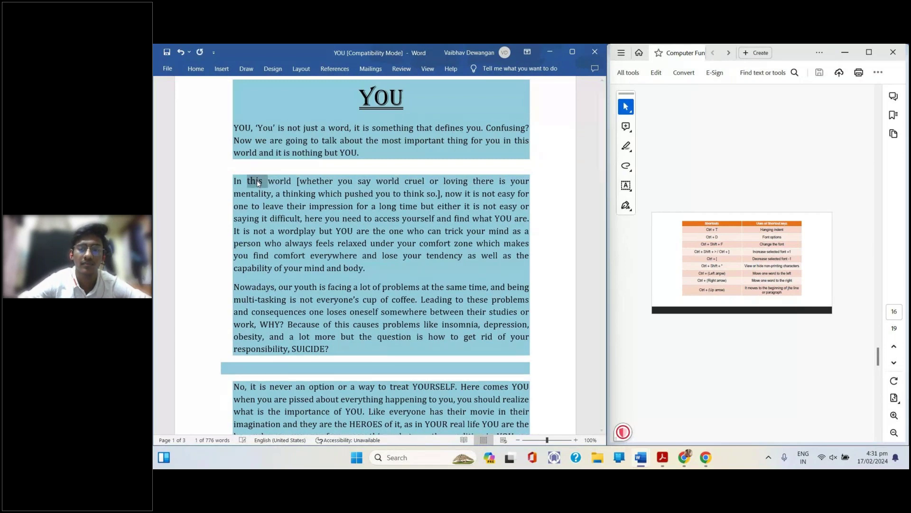
key("ctrl+bracketright")
key("ctrl+bracketright")
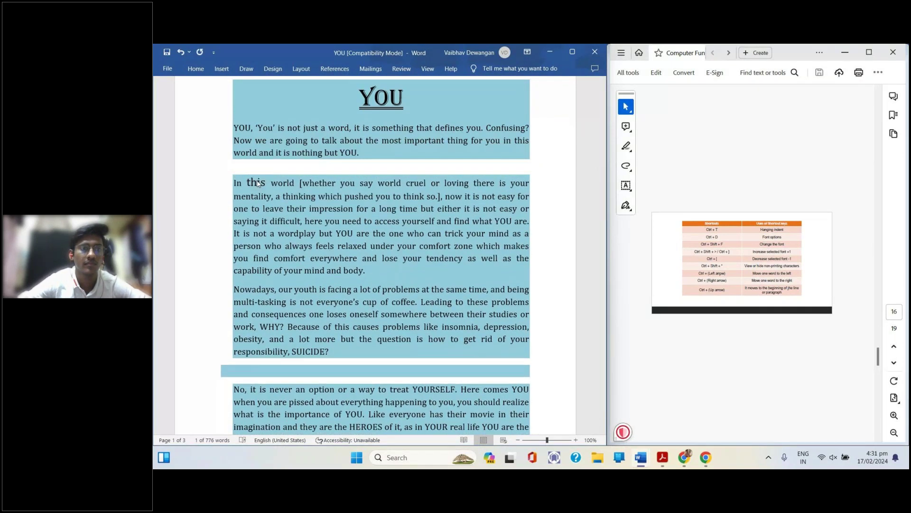
key("ctrl+z")
key("ctrl+z")
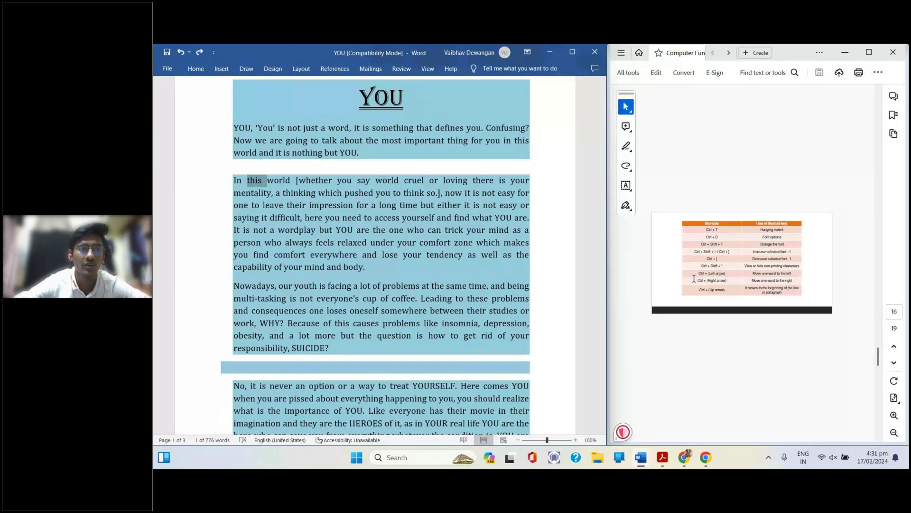
left_click(324, 179)
key("ctrl+Left")
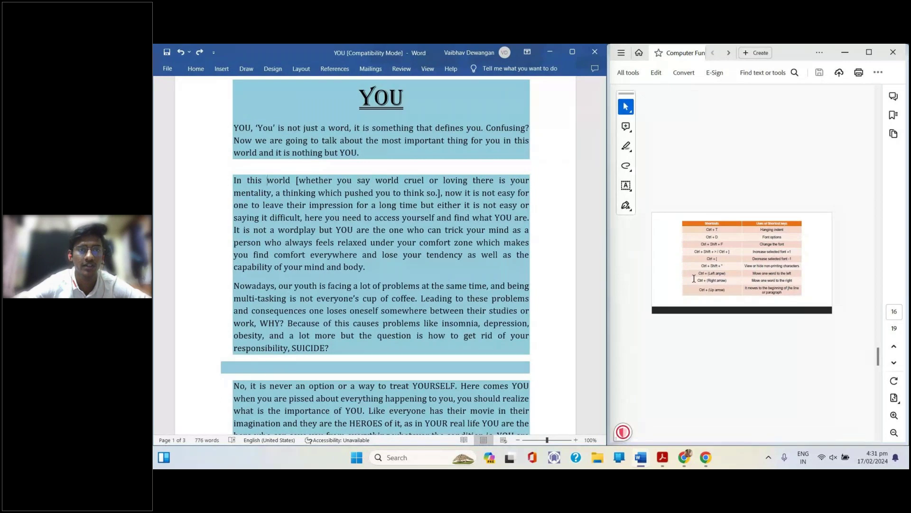
key("ctrl+Right")
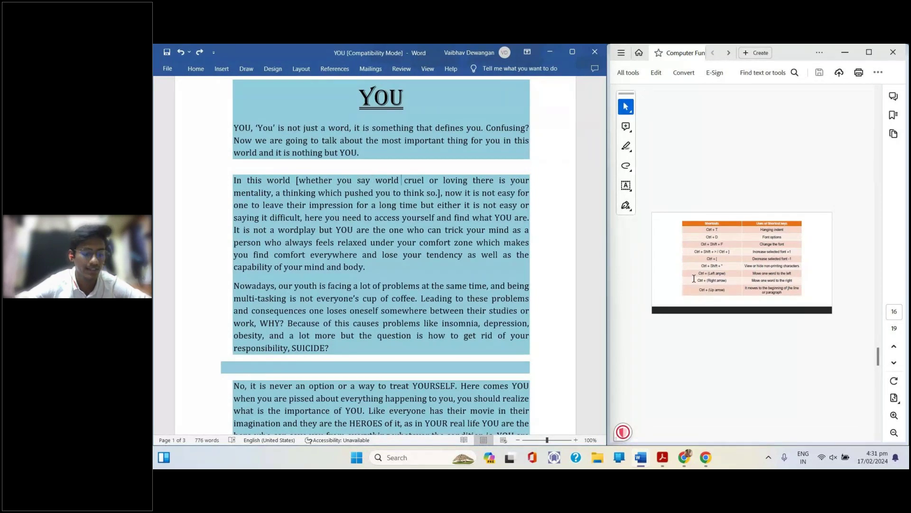
key("ctrl+Right")
key("ctrl+Right")
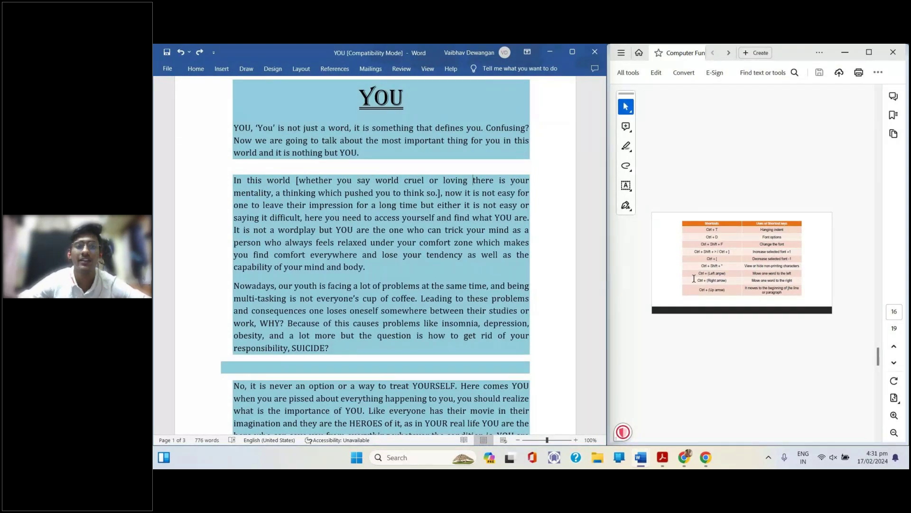
key("ctrl+Left")
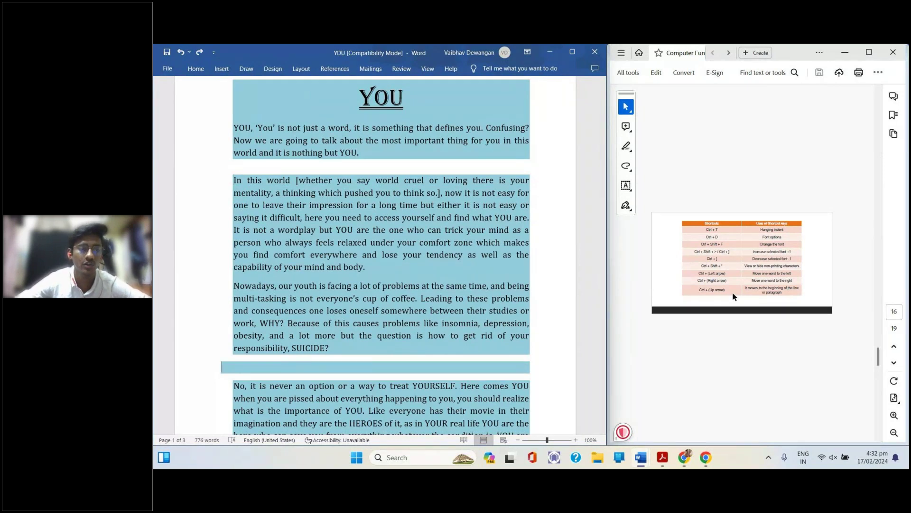
Delete the word 'world' after 'In this' with Ctrl+Delete, then restore it
scroll(733, 292, "down", 10)
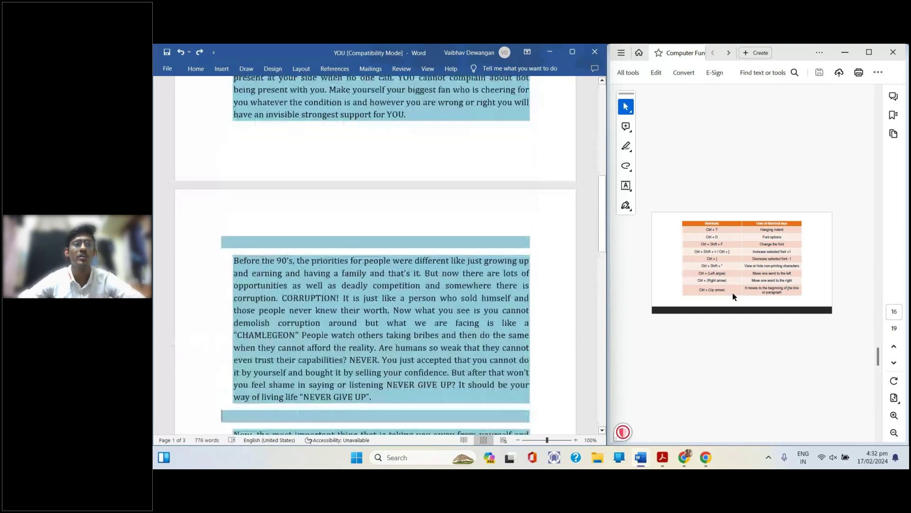
scroll(733, 293, "down", 1)
scroll(733, 294, "up", 3)
scroll(733, 293, "up", 5)
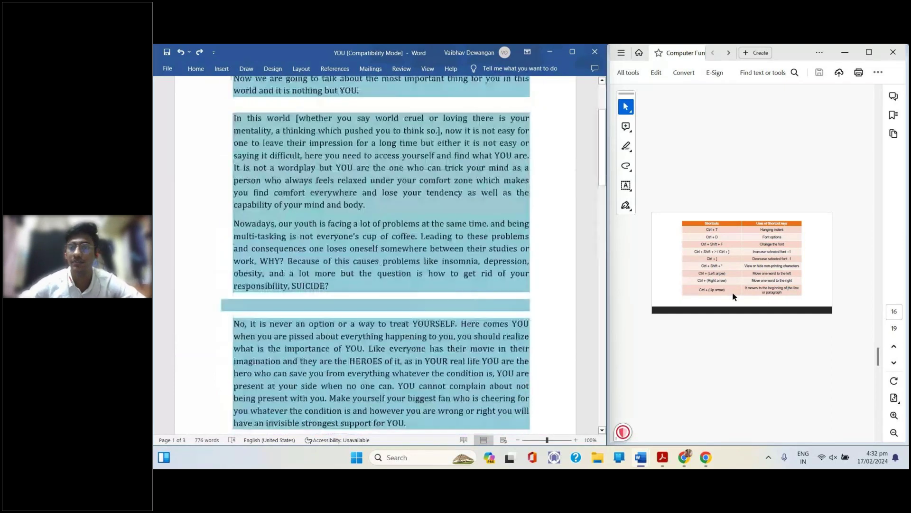
scroll(733, 296, "up", 1)
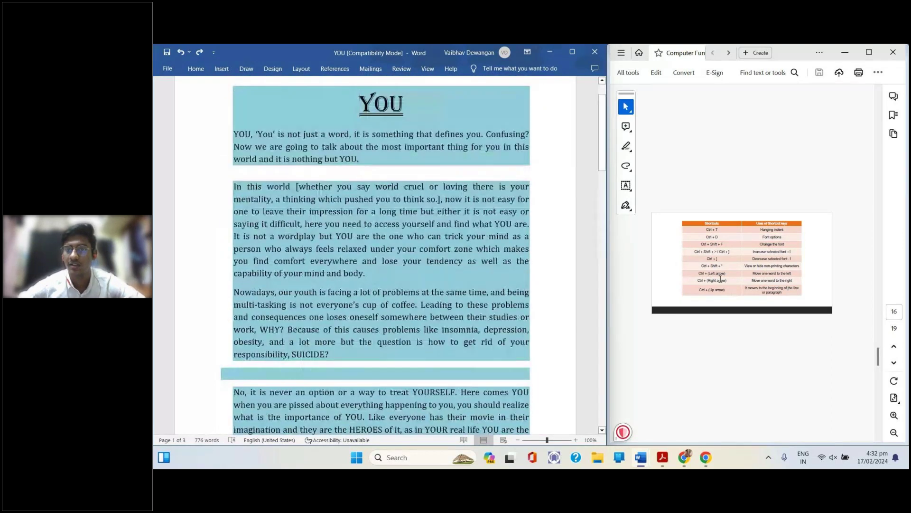
scroll(720, 279, "down", 1)
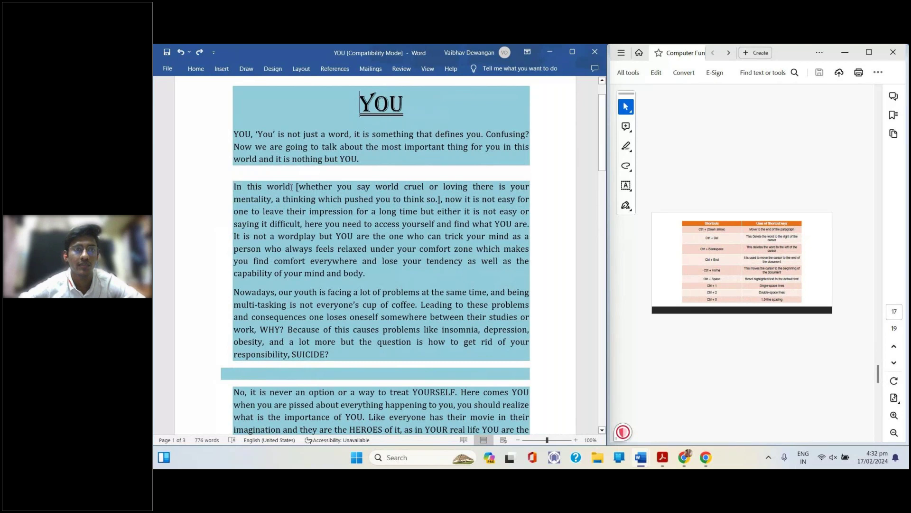
left_click(267, 187)
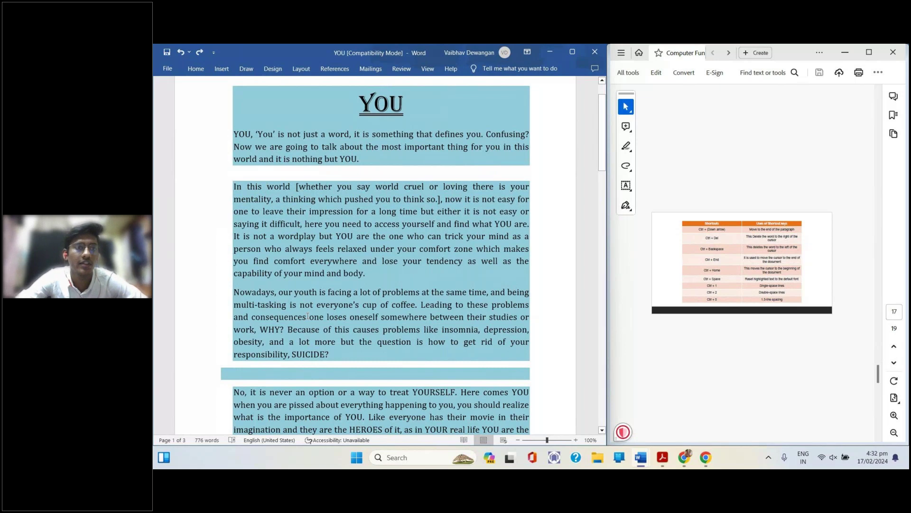
key("ctrl+Delete")
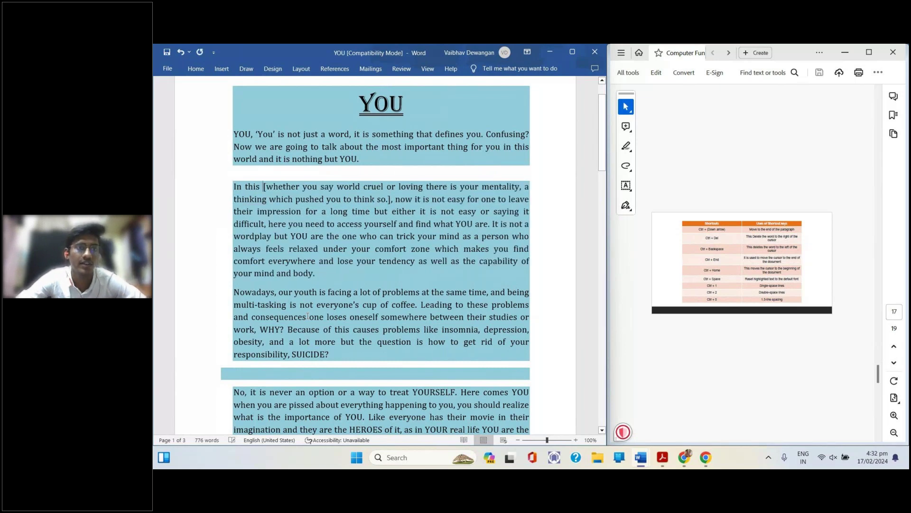
key("ctrl+z")
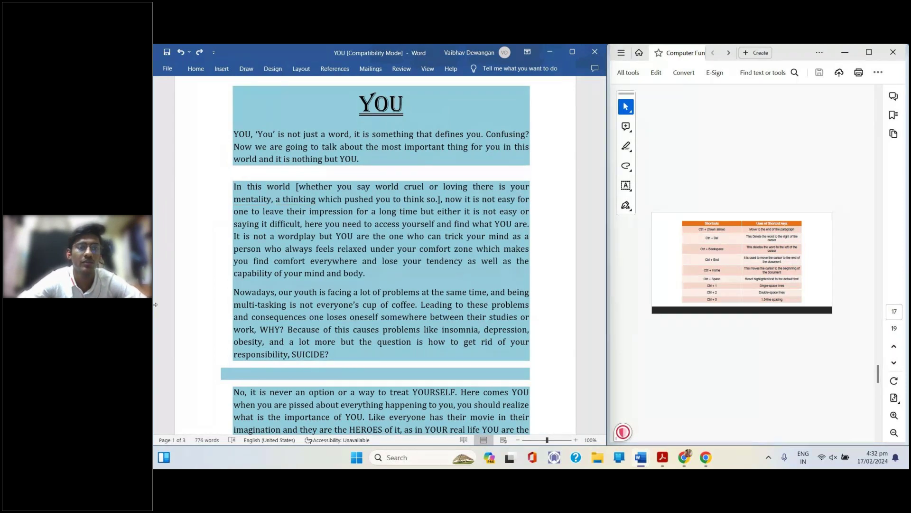
Delete '[whether' after 'world' and undo it, then remove the space and 'world' before it
left_click(293, 188)
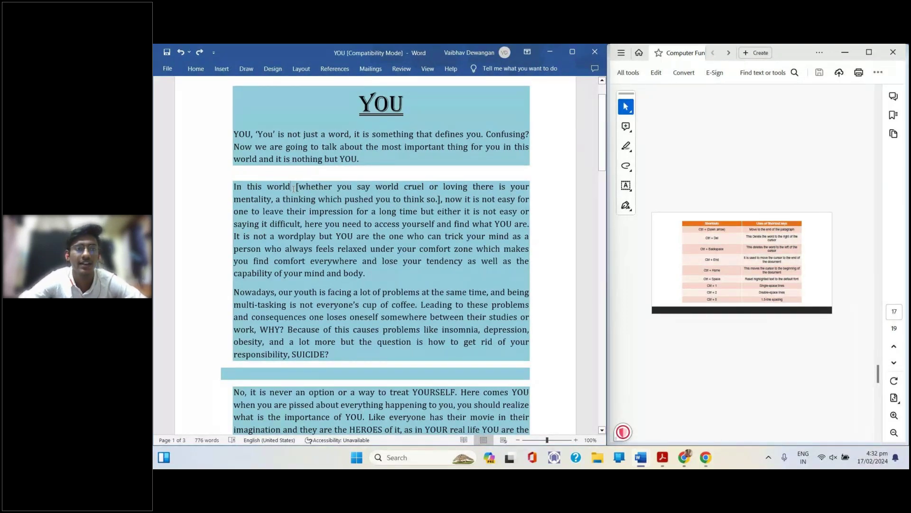
key("ctrl+Delete")
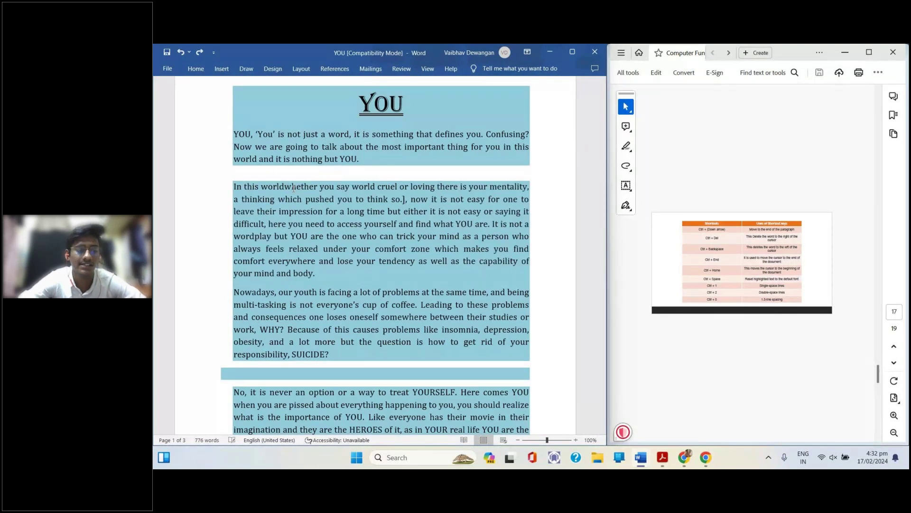
key("ctrl+Delete")
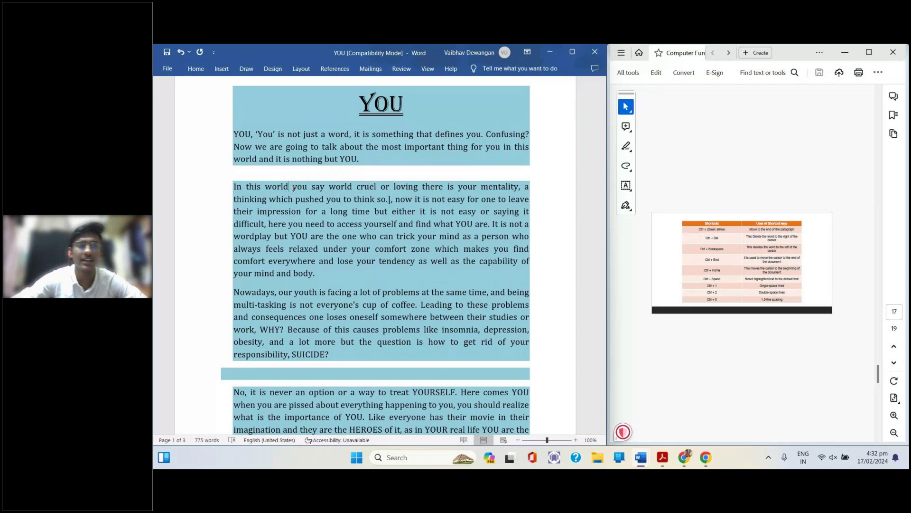
key("ctrl+z")
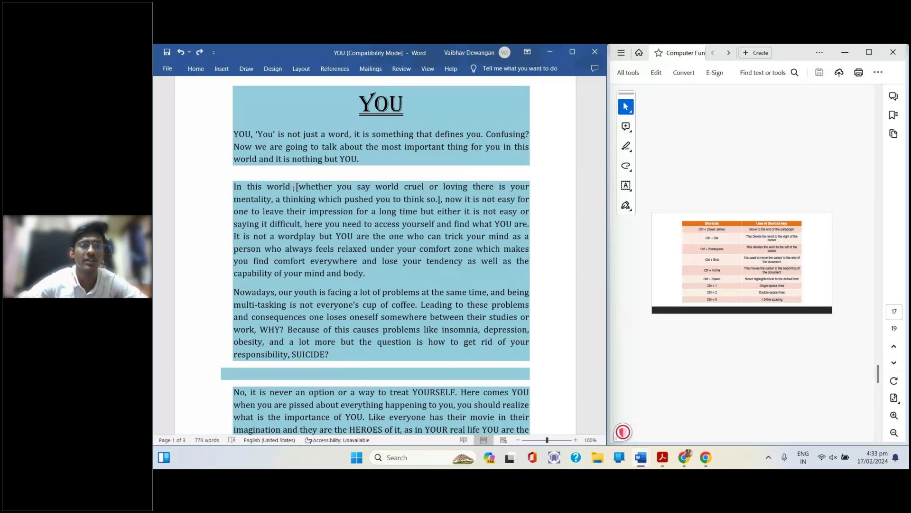
key("BackSpace")
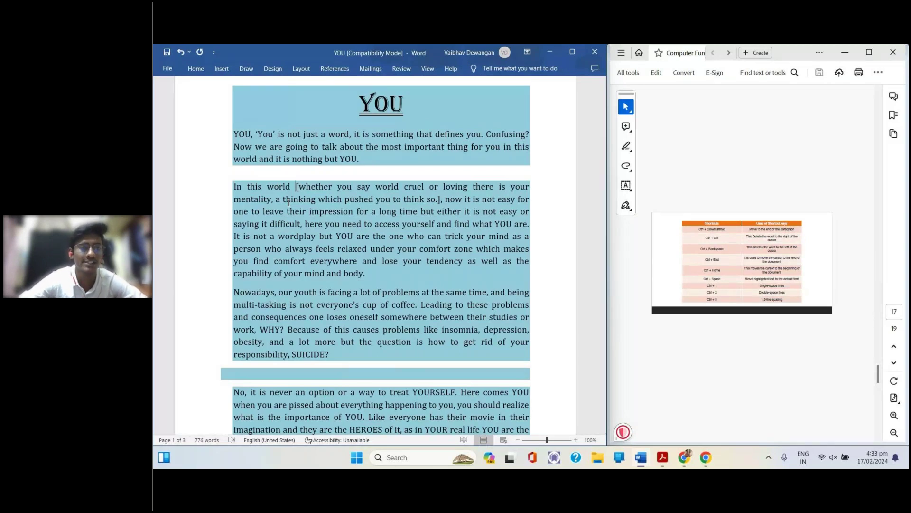
key("ctrl+BackSpace")
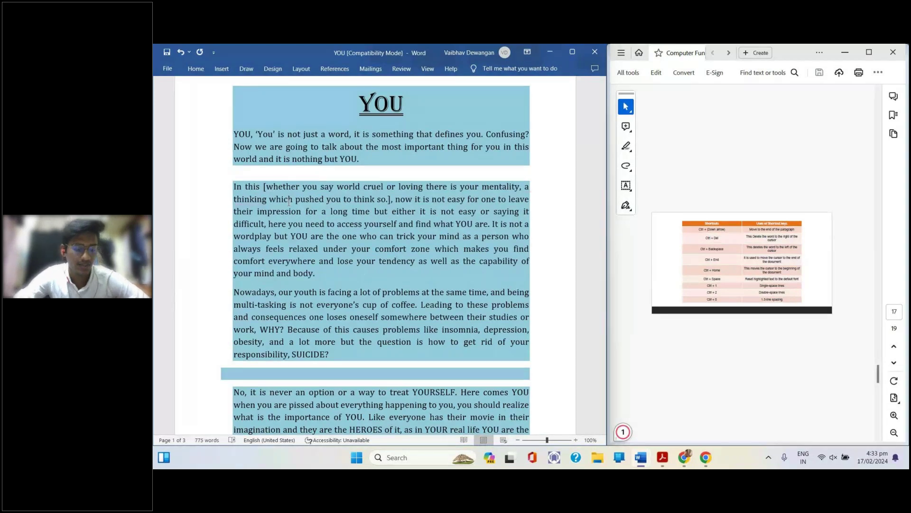
Restore 'world' with undo, then jump to the document's end with Ctrl+End
key("ctrl+z")
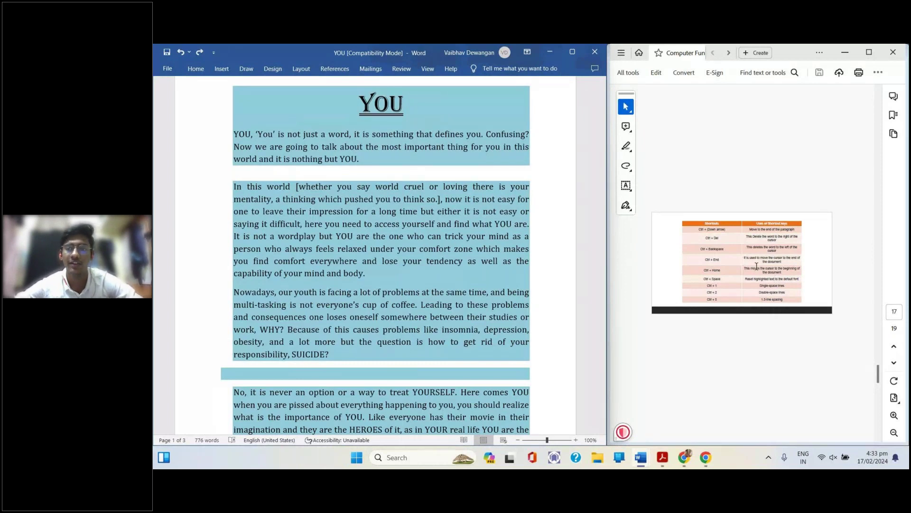
scroll(757, 266, "up", 2)
scroll(754, 264, "down", 2)
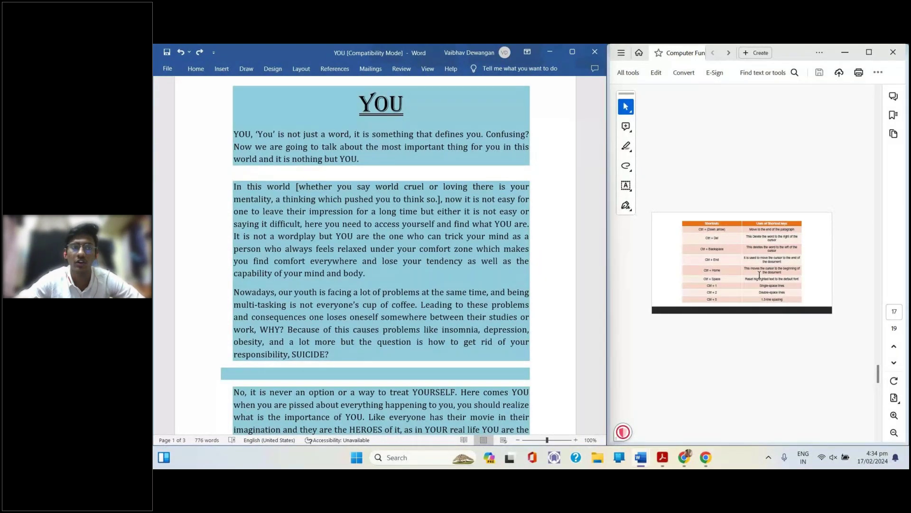
key("ctrl+End")
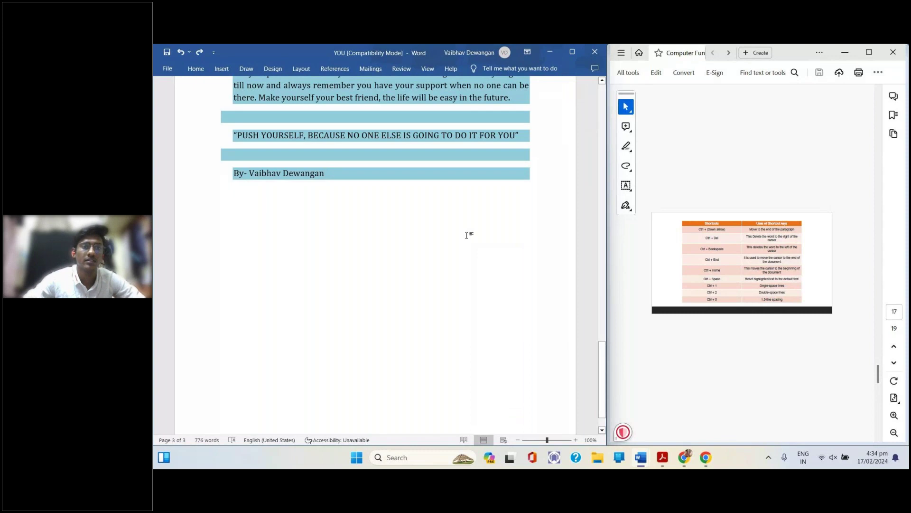
Jump to the document's end, then back to the underlined 'YOU' title with Ctrl+Home
scroll(333, 205, "up", 2)
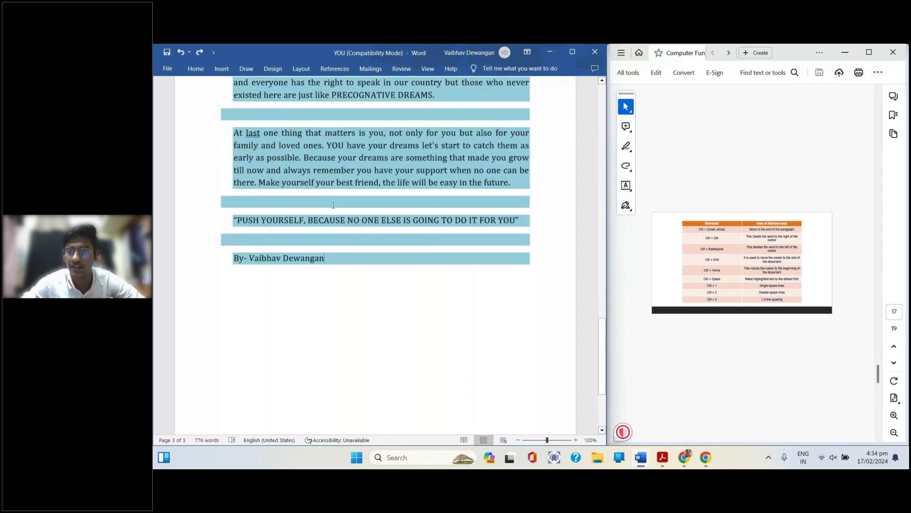
scroll(334, 205, "up", 3)
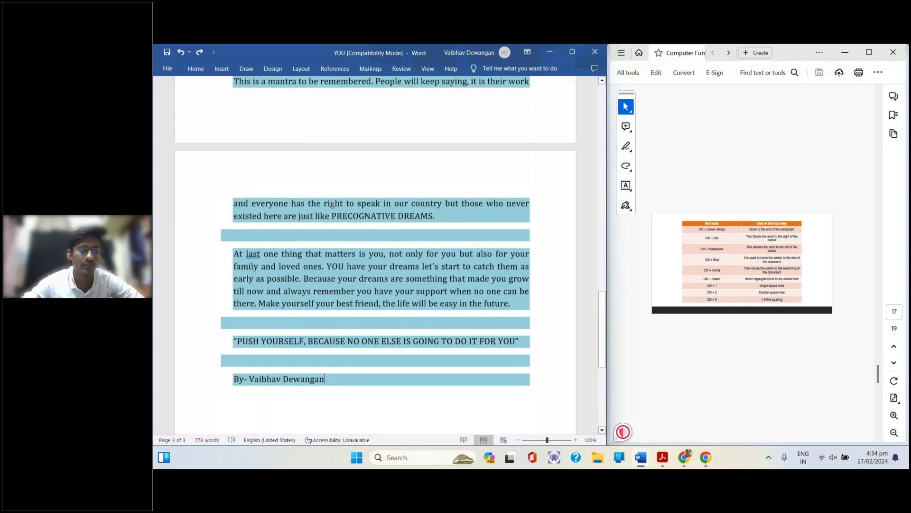
scroll(333, 205, "up", 10)
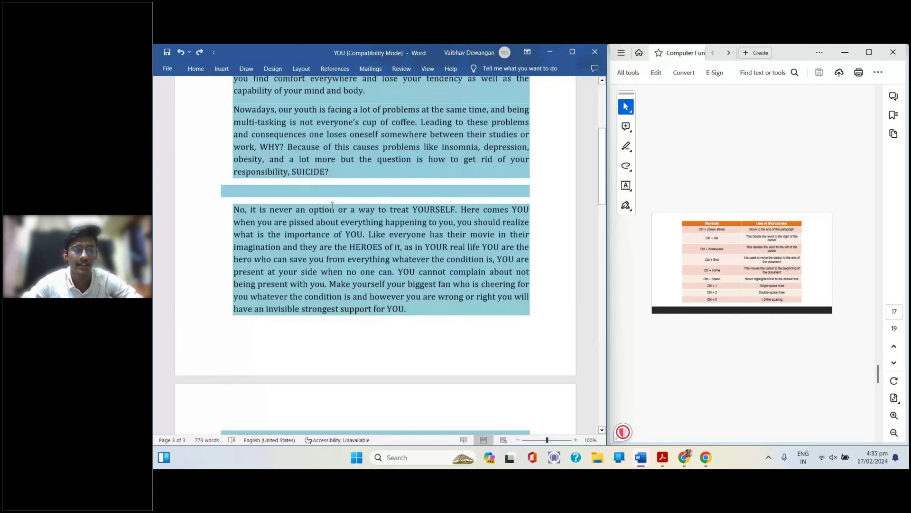
scroll(332, 205, "up", 5)
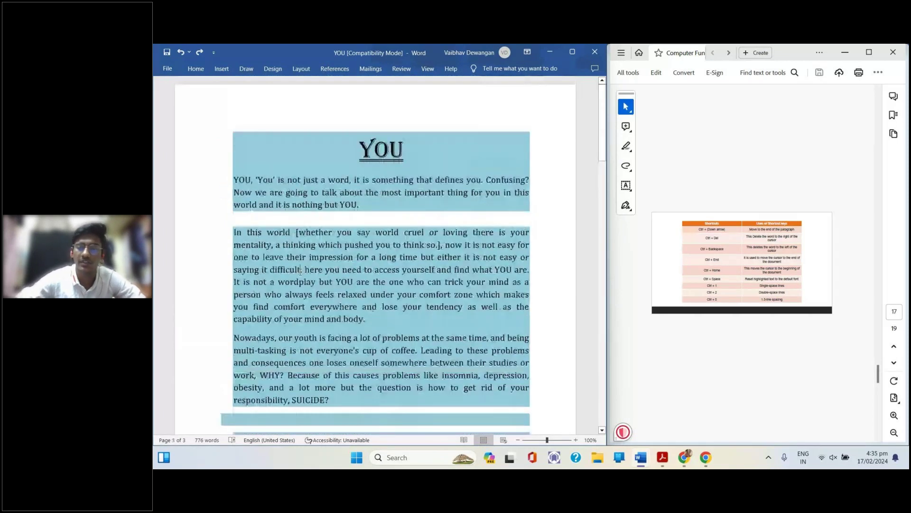
key("ctrl+End")
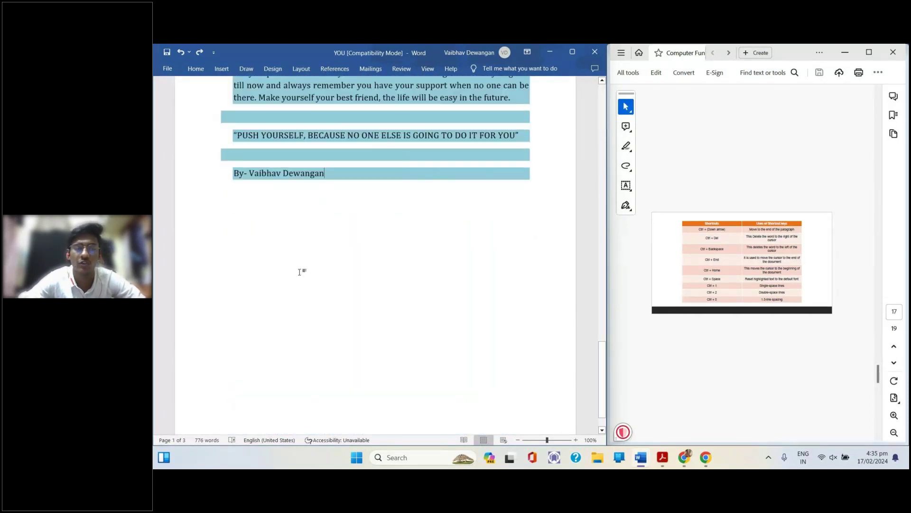
key("ctrl+Home")
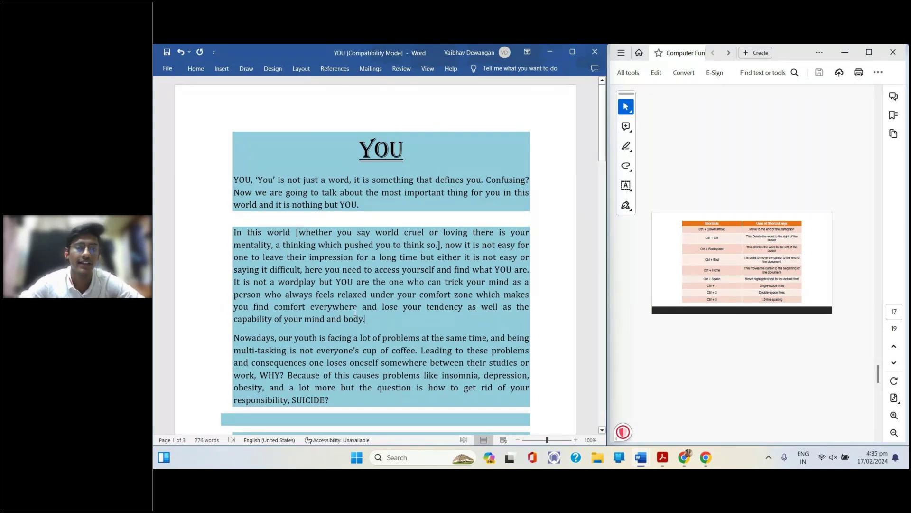
left_click_drag(365, 319, 340, 321)
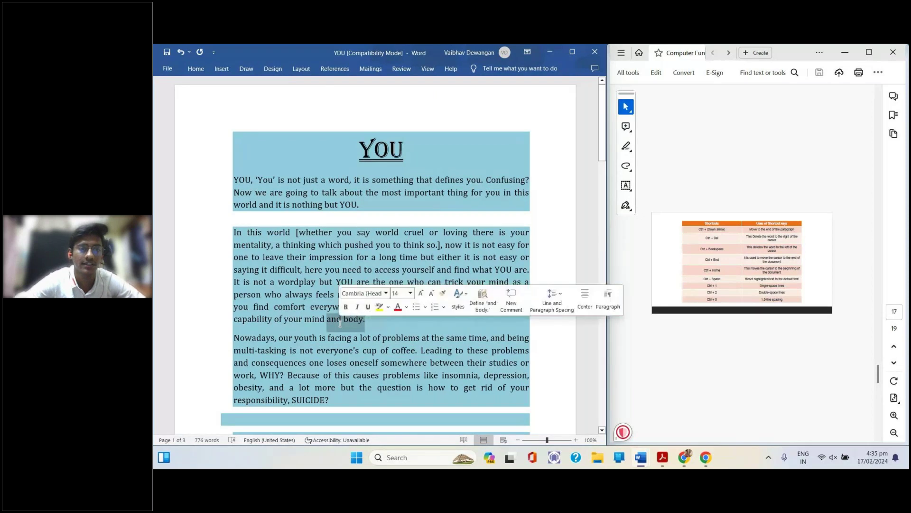
key("ctrl+space")
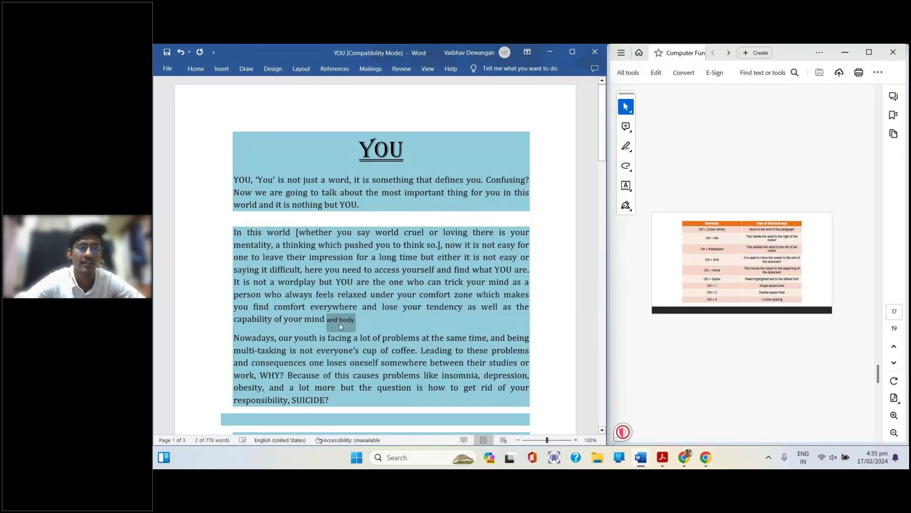
key("ctrl+z")
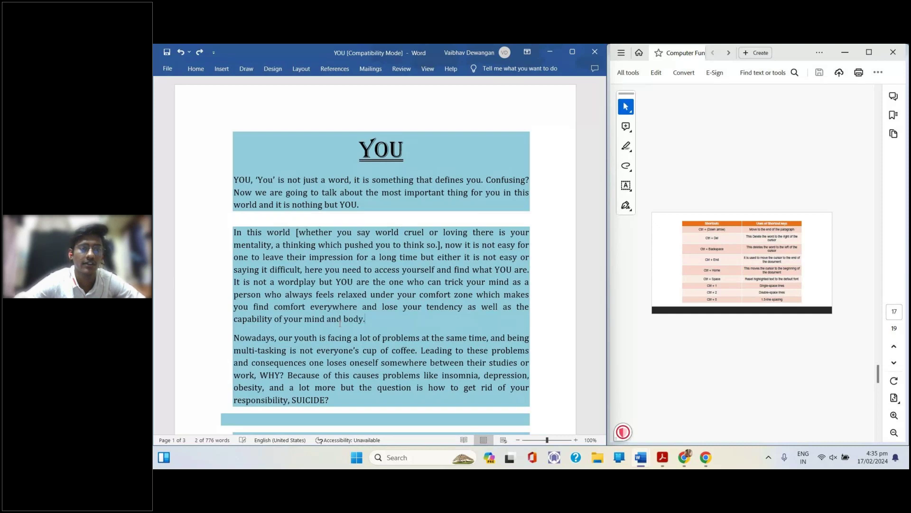
left_click_drag(365, 319, 241, 233)
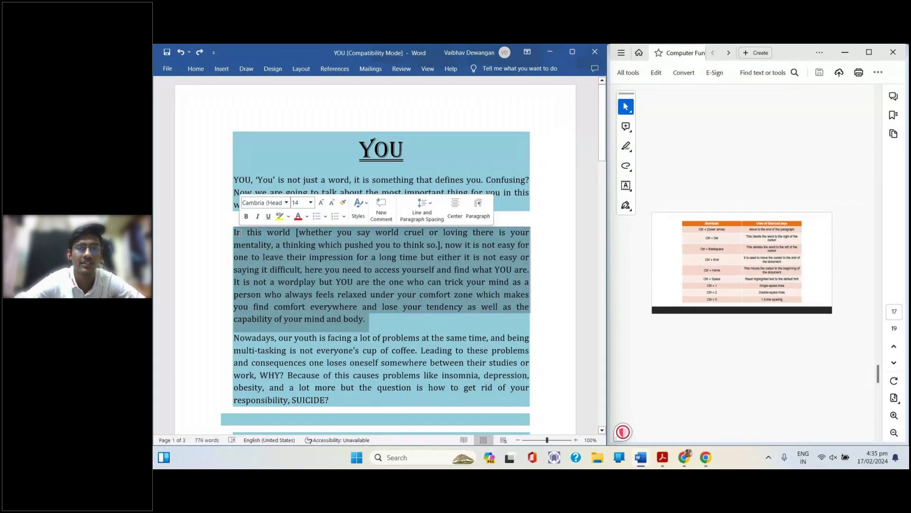
key("ctrl+space")
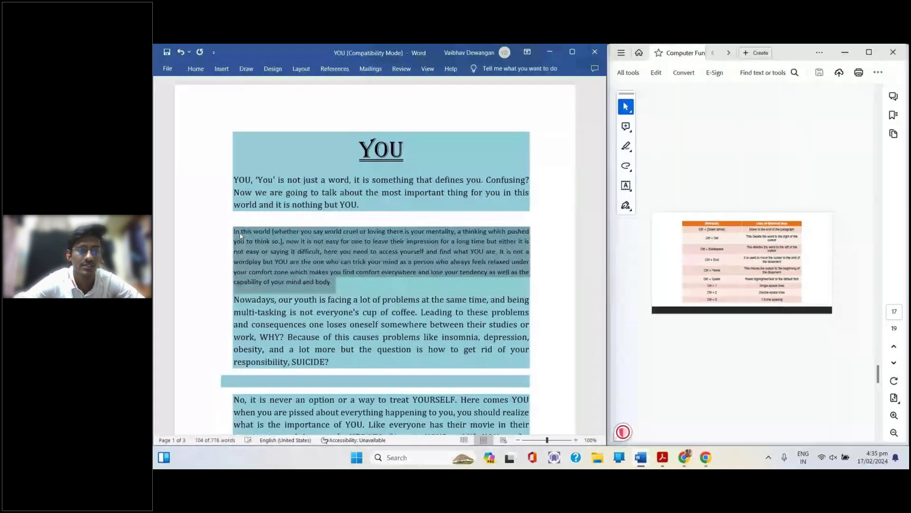
key("ctrl+z")
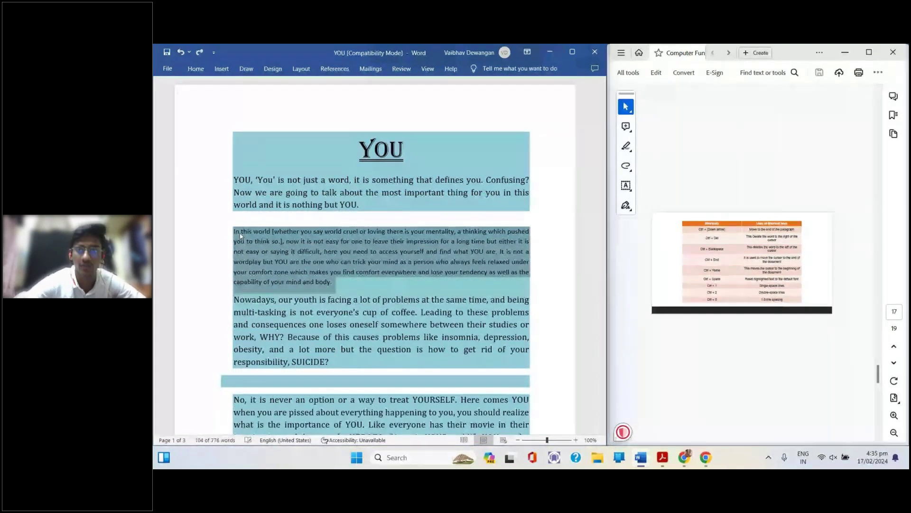
key("ctrl+z")
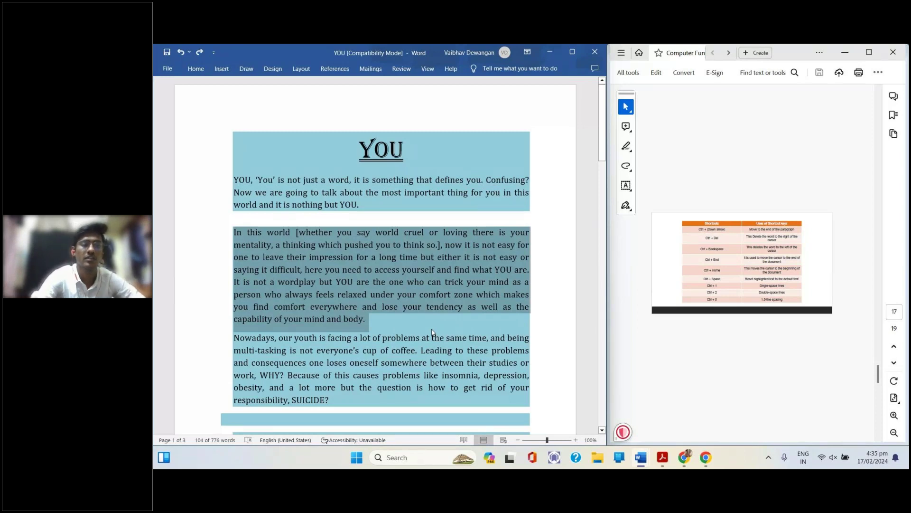
key("ctrl+space")
key("ctrl+z")
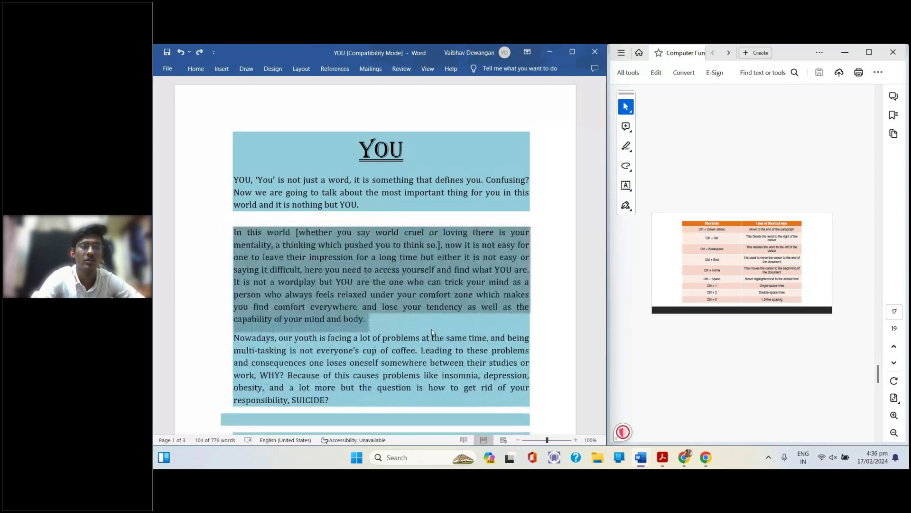
key("ctrl+1")
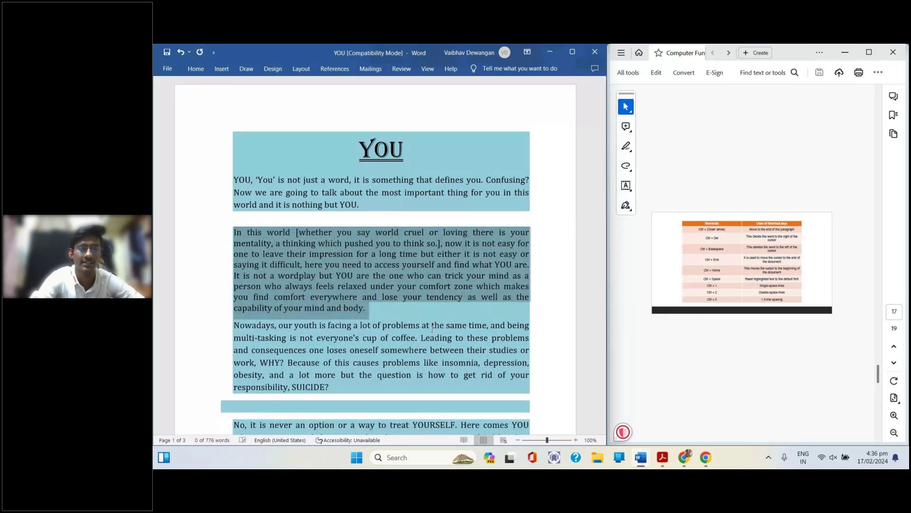
key("ctrl+2")
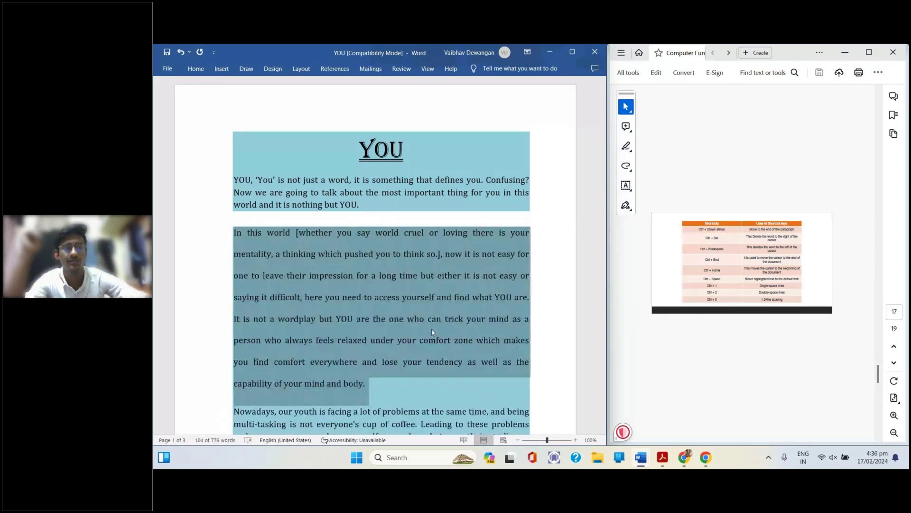
key("ctrl+5")
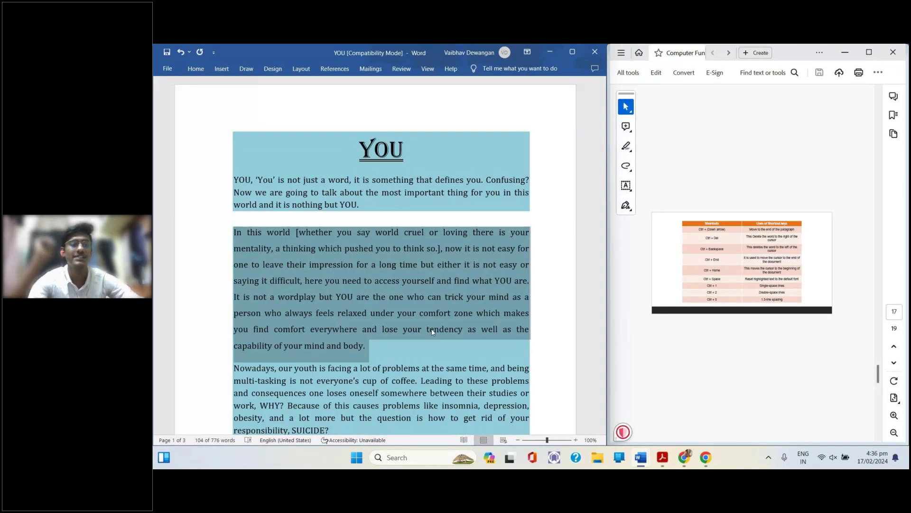
key("ctrl+1")
key("ctrl+z")
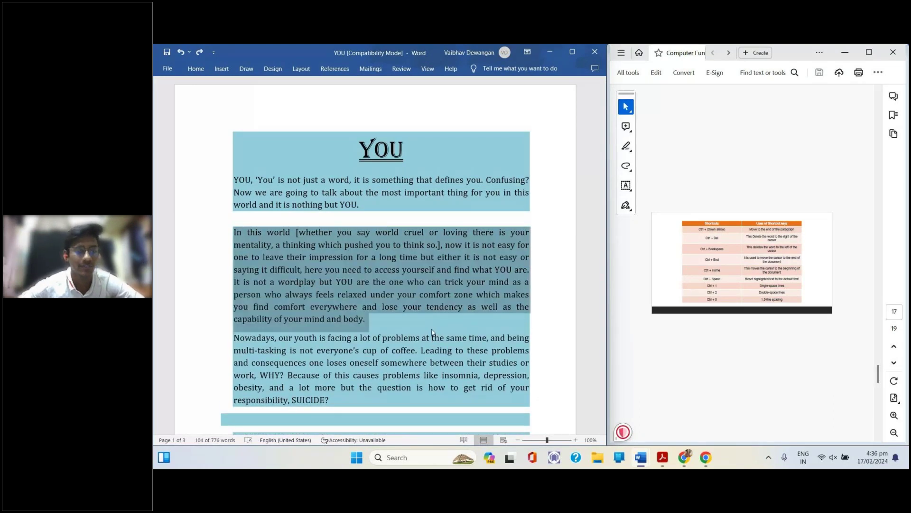
scroll(432, 332, "down", 1)
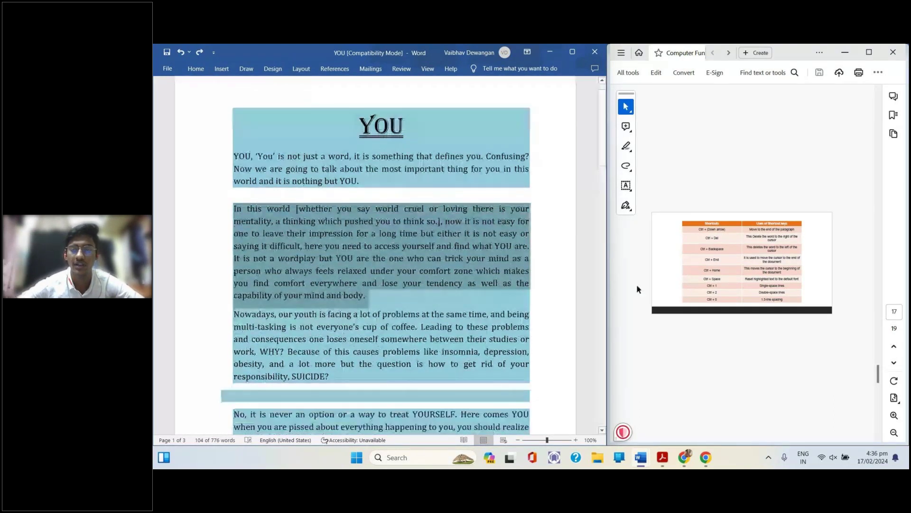